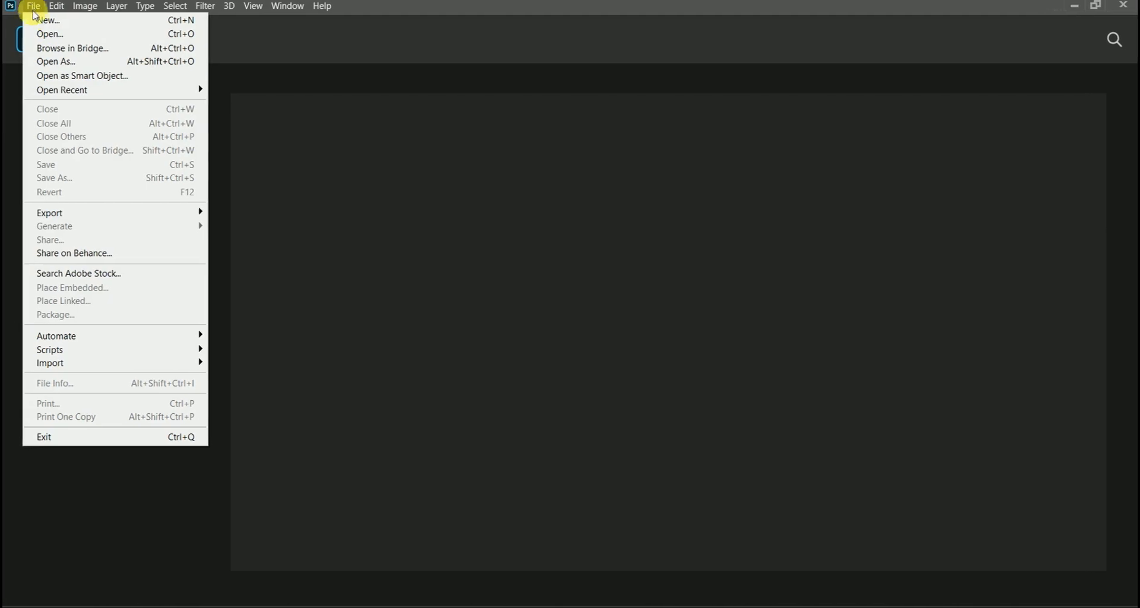
Step: Open b1 together with the round Starbucks logo photo from the box folder inside the desktop's JPEG folder
{"action": "left_click", "coordinate": [41, 34]}
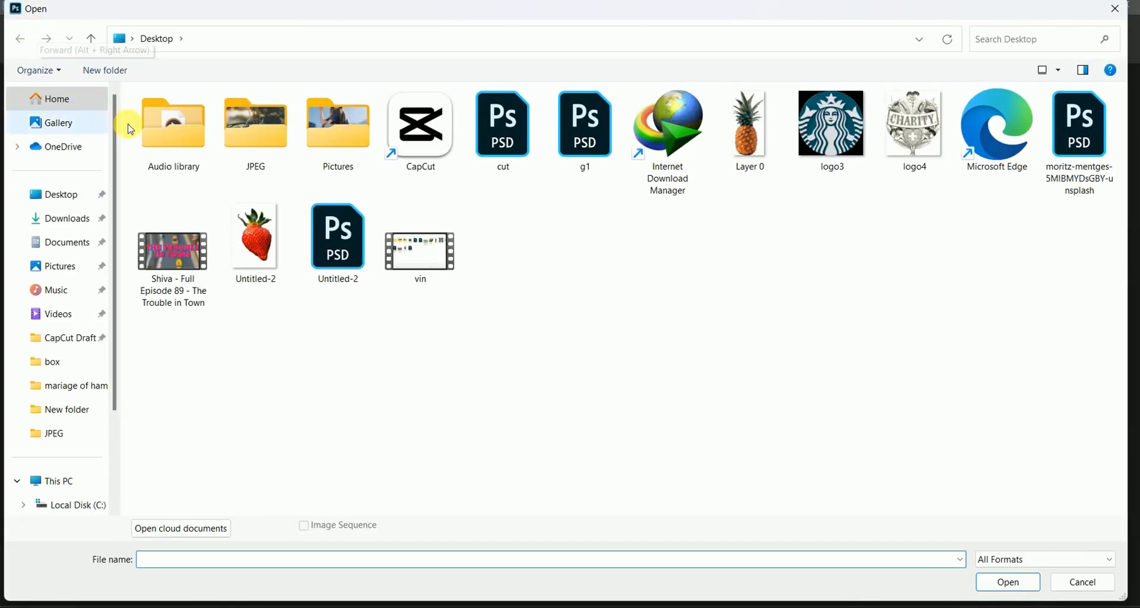
{"action": "double_click", "coordinate": [253, 142]}
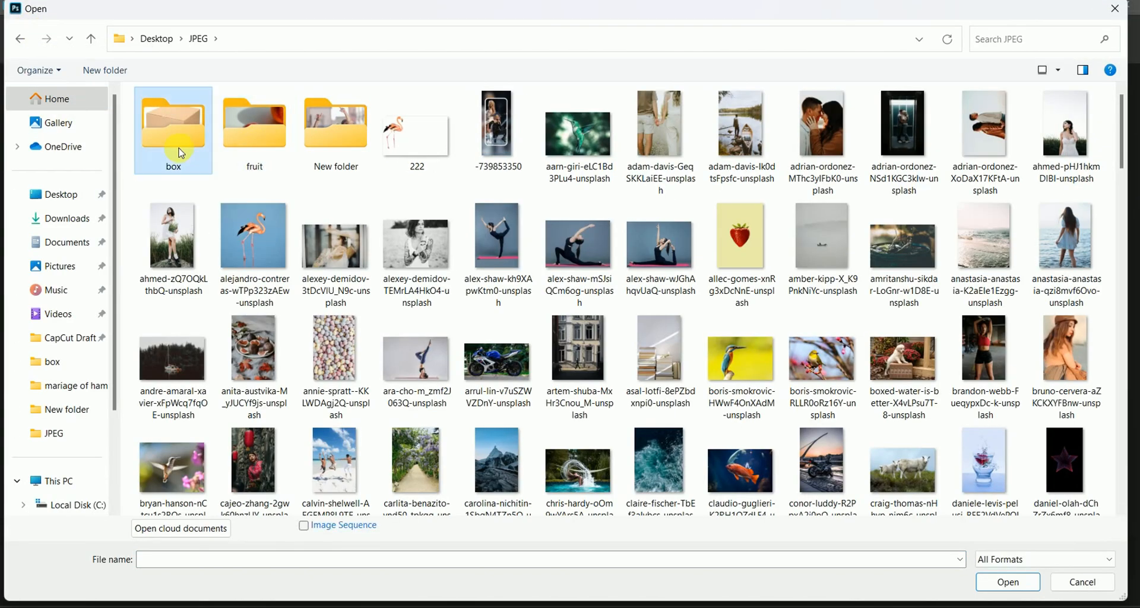
{"action": "double_click", "coordinate": [178, 152]}
{"action": "left_click", "coordinate": [337, 163]}
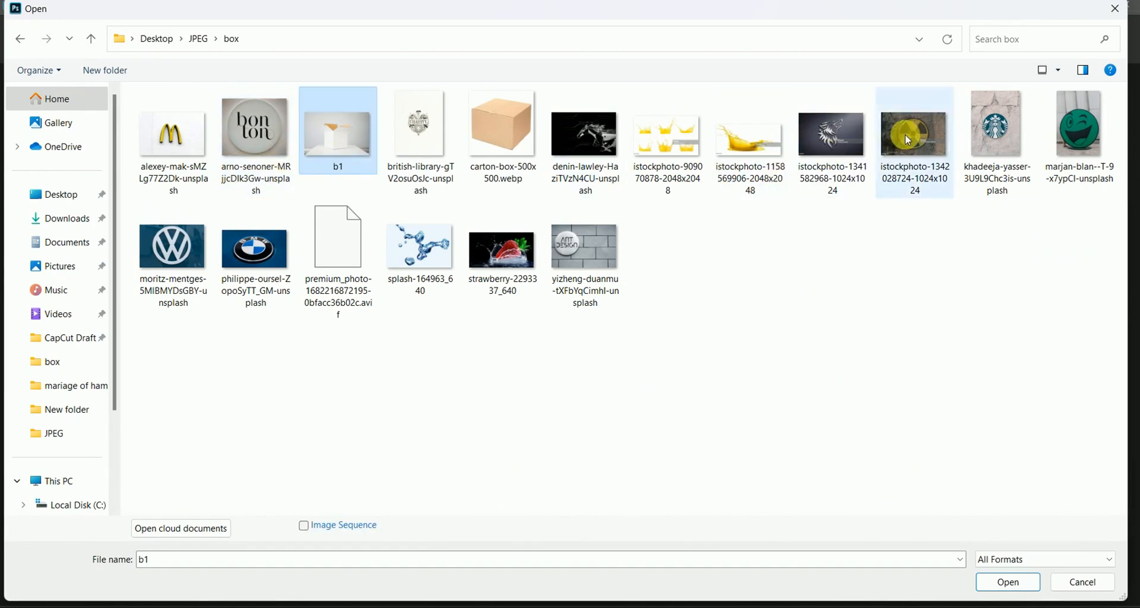
{"action": "left_click", "coordinate": [993, 142], "text": "ctrl"}
{"action": "left_click", "coordinate": [1004, 582]}
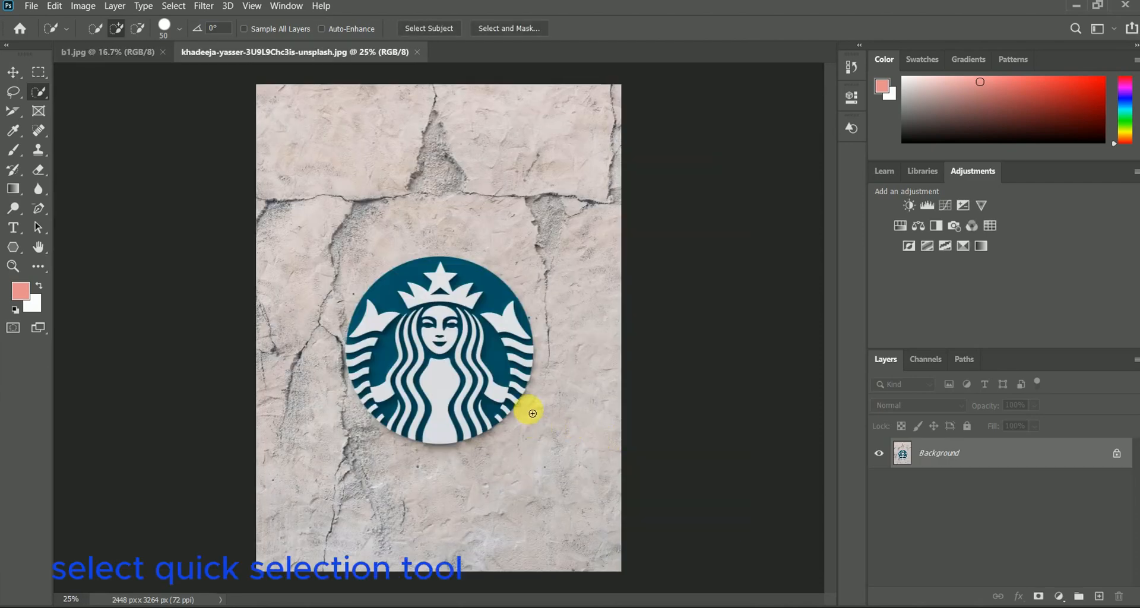
Step: Select the main area of the round Starbucks logo with the Quick Selection tool
{"action": "right_click", "coordinate": [42, 96]}
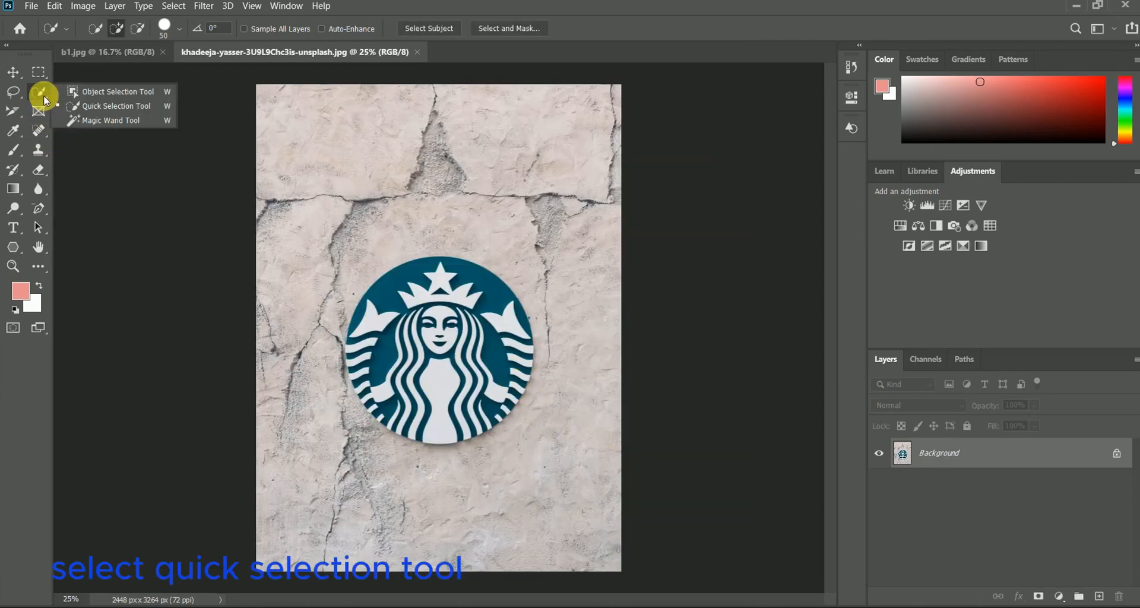
{"action": "left_click", "coordinate": [78, 108]}
{"action": "mouse_move", "coordinate": [456, 295]}
{"action": "left_mouse_down"}
{"action": "mouse_move", "coordinate": [394, 384]}
{"action": "mouse_move", "coordinate": [437, 396]}
{"action": "mouse_move", "coordinate": [496, 369]}
{"action": "mouse_move", "coordinate": [461, 350]}
{"action": "mouse_move", "coordinate": [452, 324]}
{"action": "mouse_move", "coordinate": [440, 344]}
{"action": "mouse_move", "coordinate": [453, 333]}
{"action": "mouse_move", "coordinate": [512, 361]}
{"action": "left_mouse_up"}
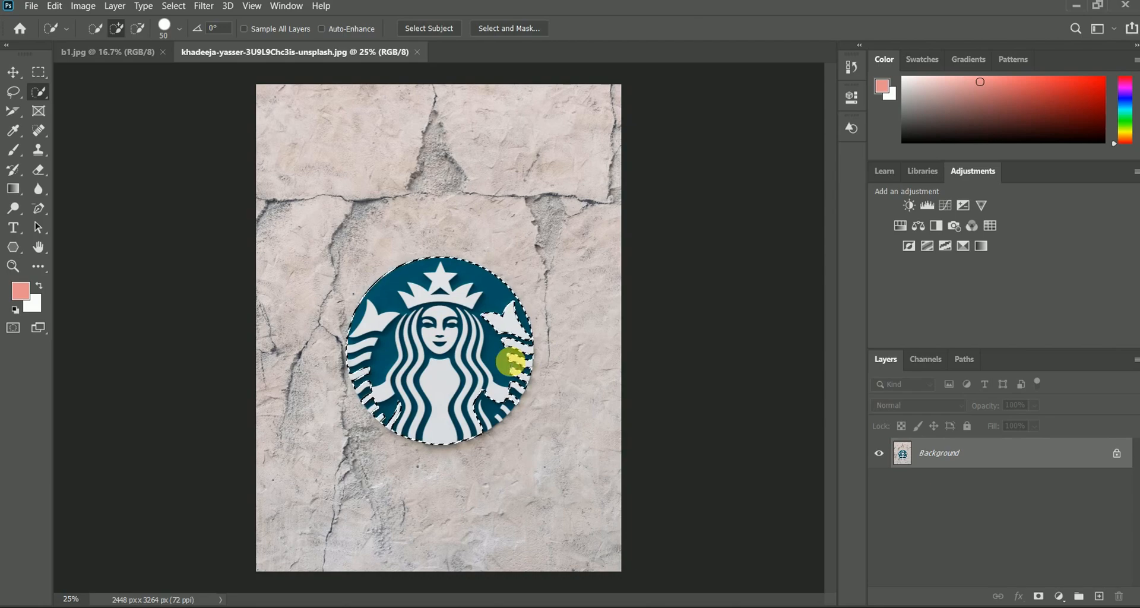
Step: Extend the selection over the missed white stripes along the logo's sides and lower edge to cover the full circle
{"action": "key", "text": "ctrl+plus"}
{"action": "key", "text": "ctrl+plus"}
{"action": "key", "text": "ctrl+plus"}
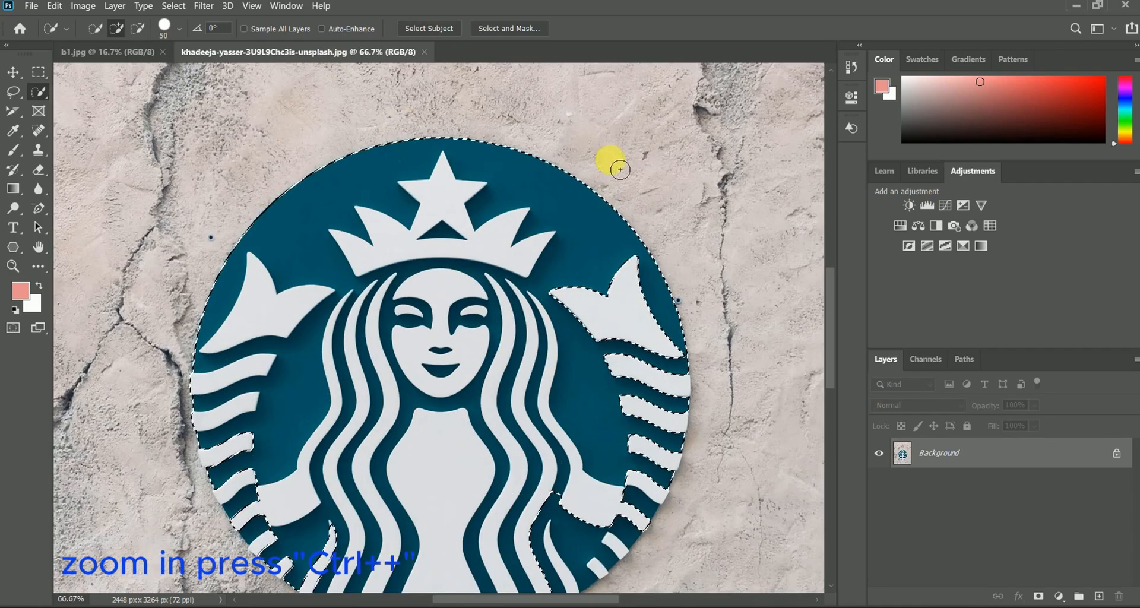
{"action": "scroll", "coordinate": [618, 166], "scroll_direction": "down", "scroll_amount": 3}
{"action": "mouse_move", "coordinate": [636, 406]}
{"action": "left_mouse_down"}
{"action": "mouse_move", "coordinate": [625, 460]}
{"action": "mouse_move", "coordinate": [529, 517]}
{"action": "mouse_move", "coordinate": [328, 477]}
{"action": "mouse_move", "coordinate": [262, 383]}
{"action": "mouse_move", "coordinate": [248, 395]}
{"action": "mouse_move", "coordinate": [252, 438]}
{"action": "mouse_move", "coordinate": [271, 478]}
{"action": "mouse_move", "coordinate": [312, 510]}
{"action": "mouse_move", "coordinate": [274, 487]}
{"action": "mouse_move", "coordinate": [319, 507]}
{"action": "left_mouse_up"}
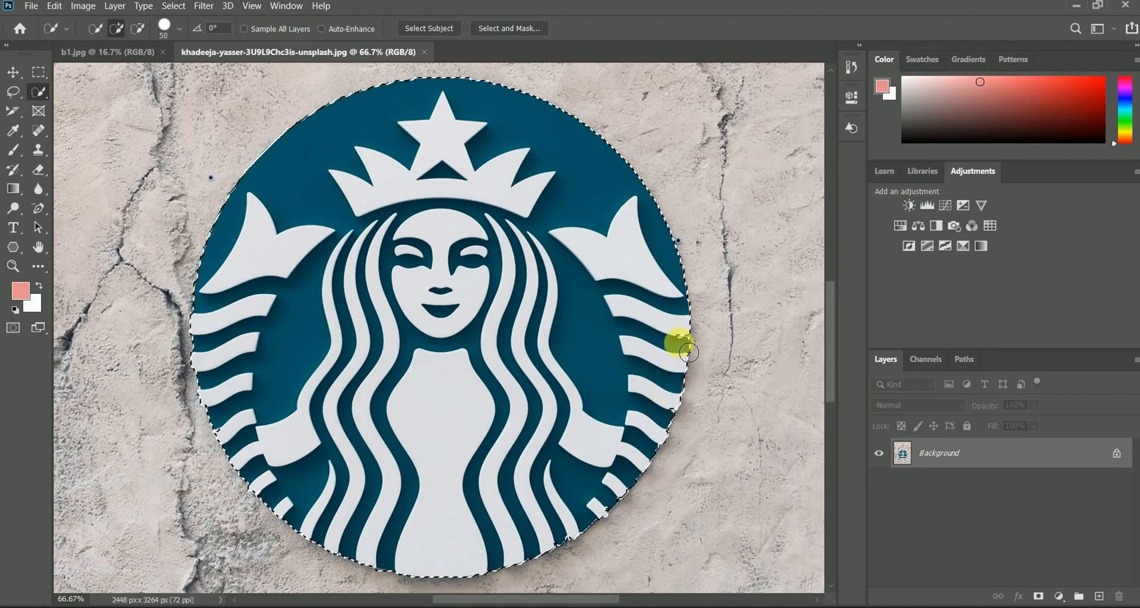
{"action": "left_click_drag", "start_coordinate": [673, 421], "coordinate": [658, 444]}
{"action": "mouse_move", "coordinate": [601, 504]}
{"action": "left_mouse_down"}
{"action": "mouse_move", "coordinate": [561, 550]}
{"action": "mouse_move", "coordinate": [577, 534]}
{"action": "mouse_move", "coordinate": [550, 544]}
{"action": "left_mouse_up"}
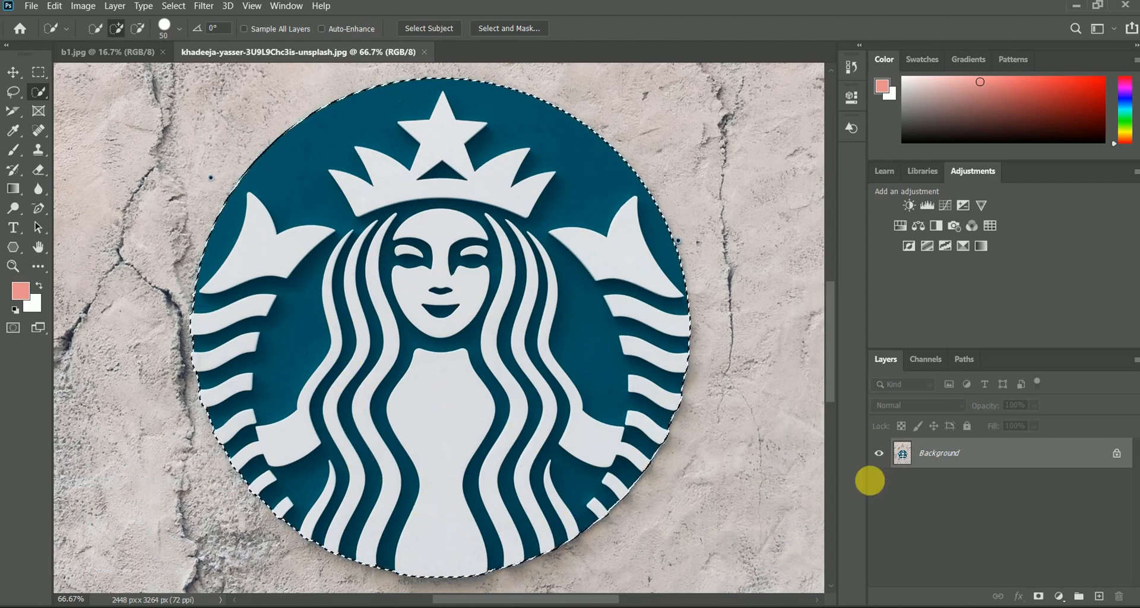
Step: Mask out the wall around the selected logo and convert the masked layer to a smart object
{"action": "left_click", "coordinate": [1038, 597]}
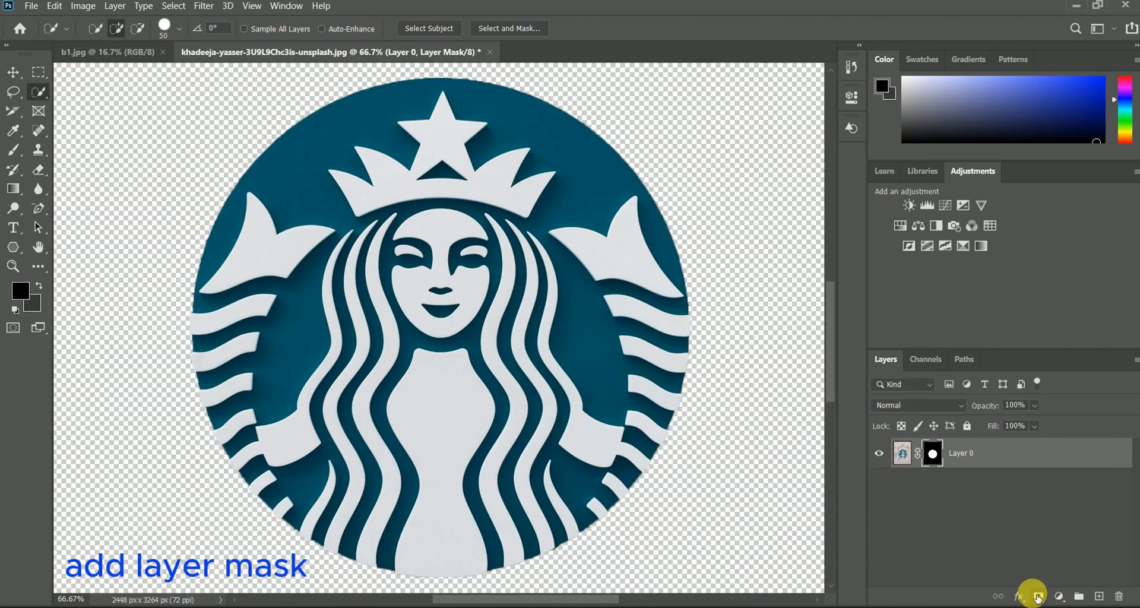
{"action": "right_click", "coordinate": [994, 459]}
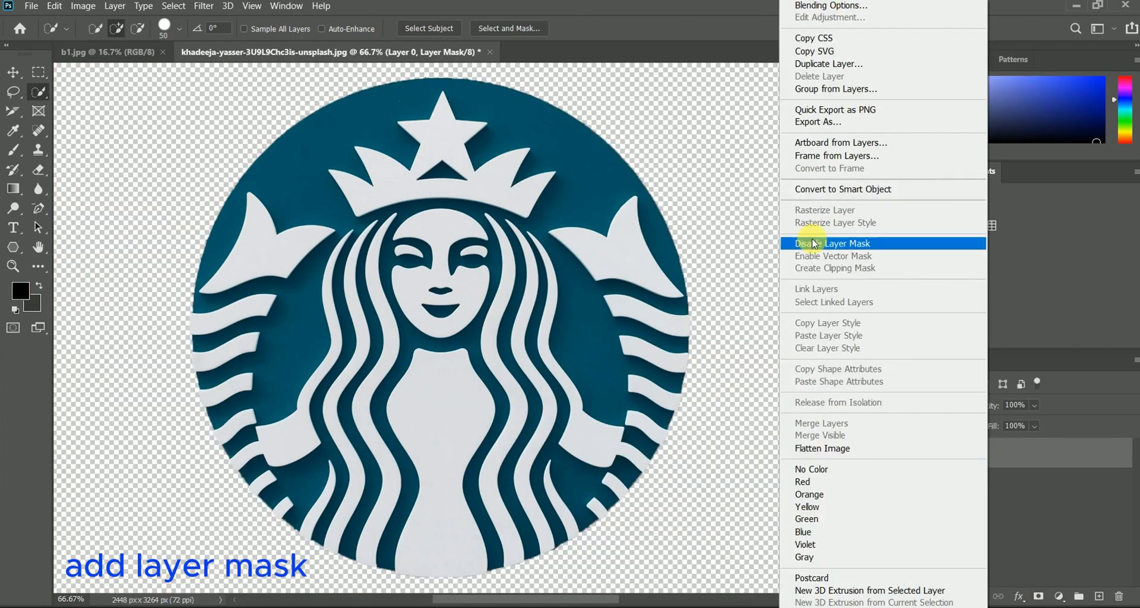
{"action": "left_click", "coordinate": [824, 188]}
Step: Quick-export the logo layer as a PNG named 4433 to the Desktop
{"action": "right_click", "coordinate": [989, 454]}
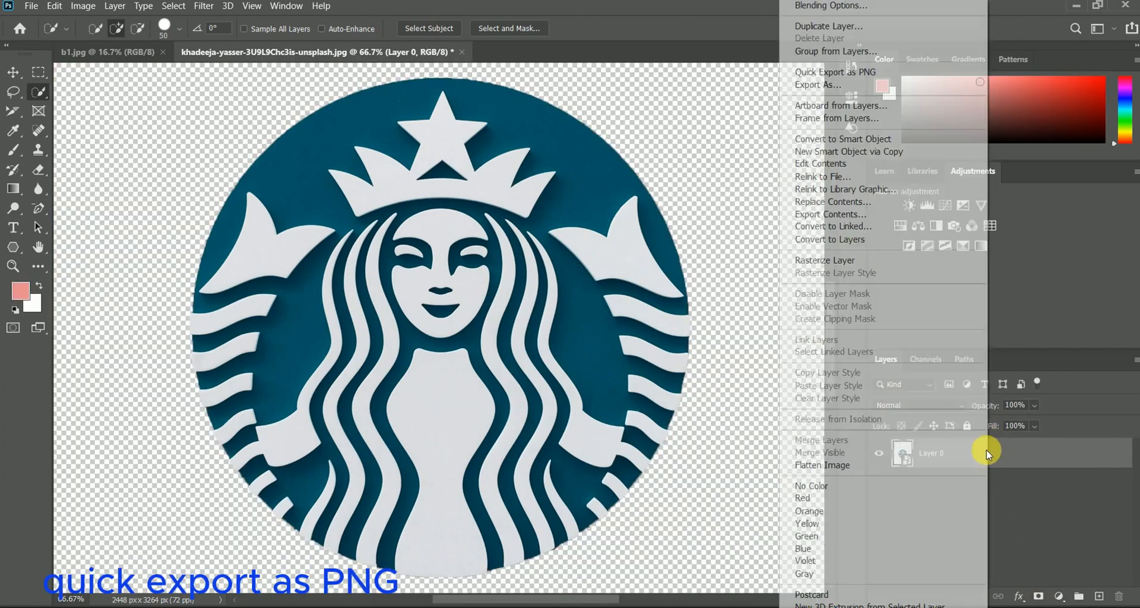
{"action": "left_click", "coordinate": [846, 72]}
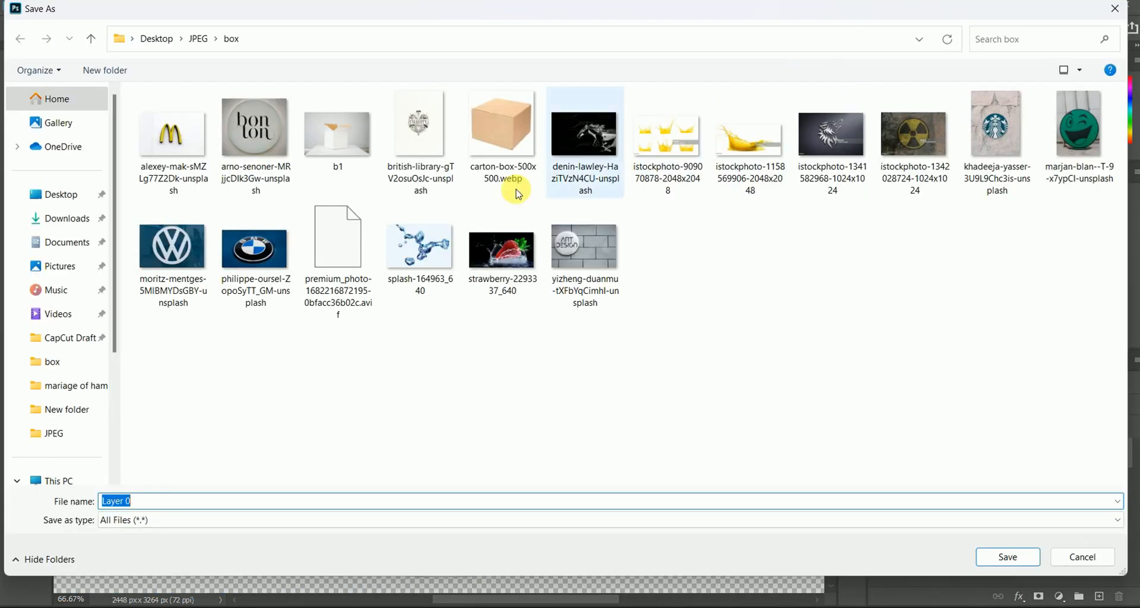
{"action": "left_click", "coordinate": [56, 194]}
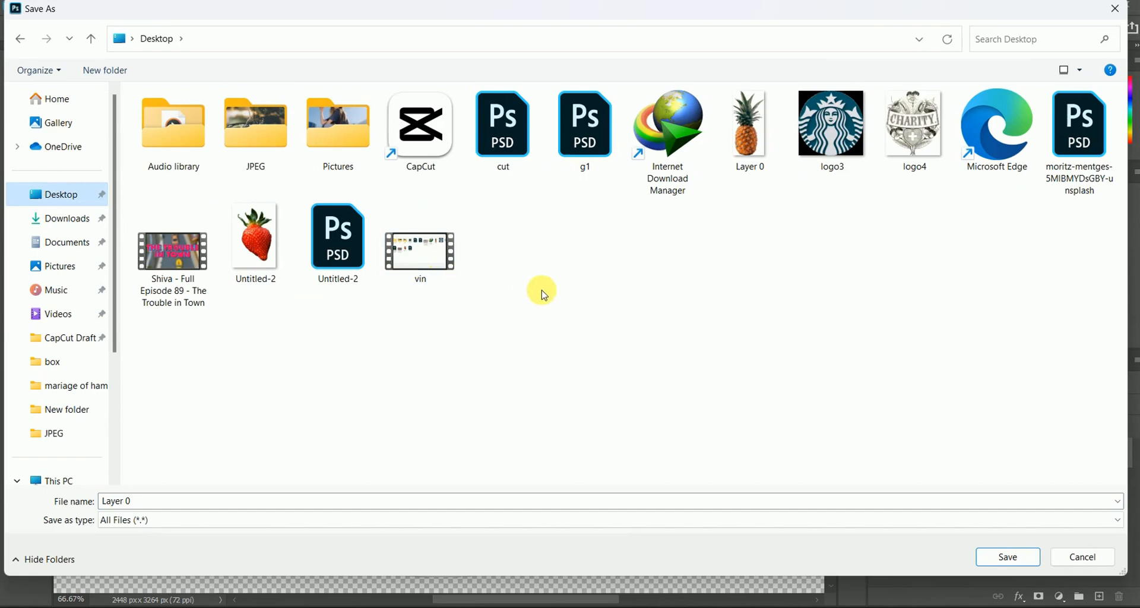
{"action": "left_click", "coordinate": [190, 503]}
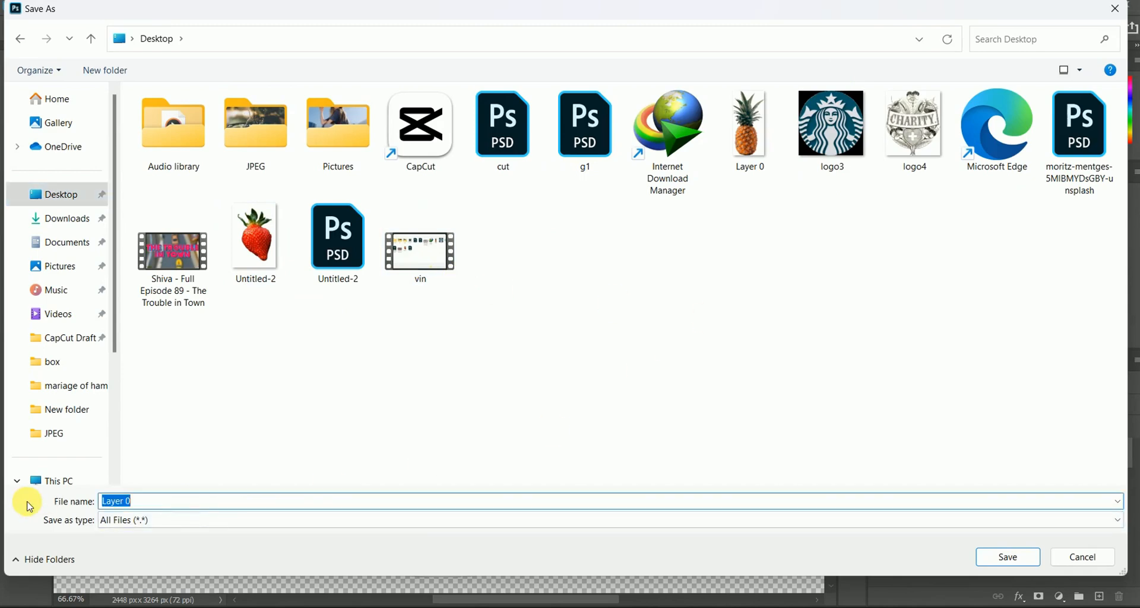
{"action": "type", "text": "4433"}
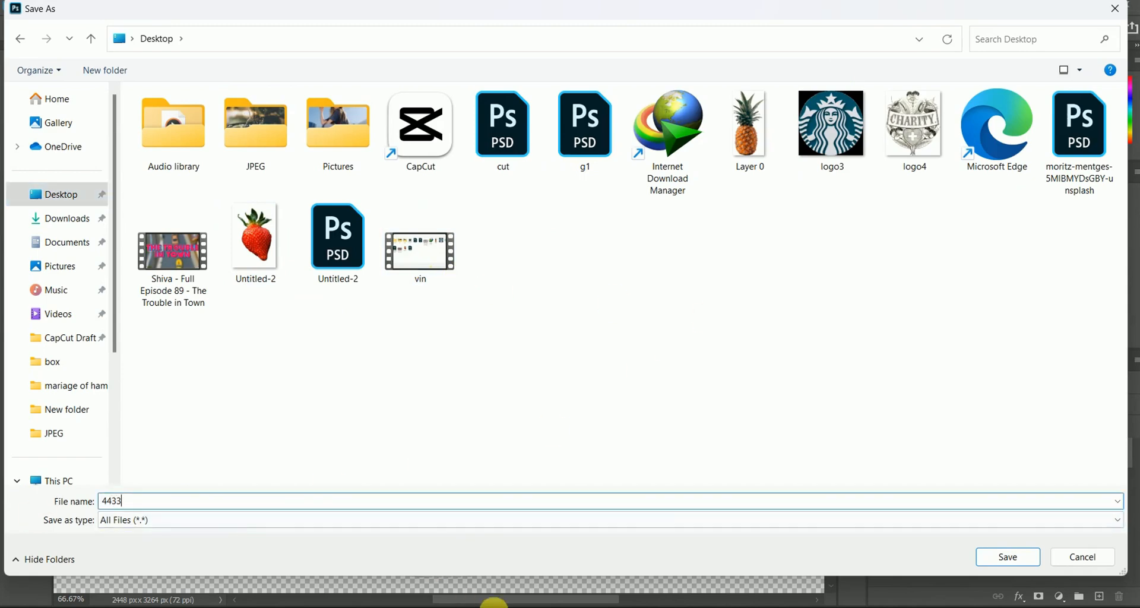
{"action": "left_click", "coordinate": [1009, 558]}
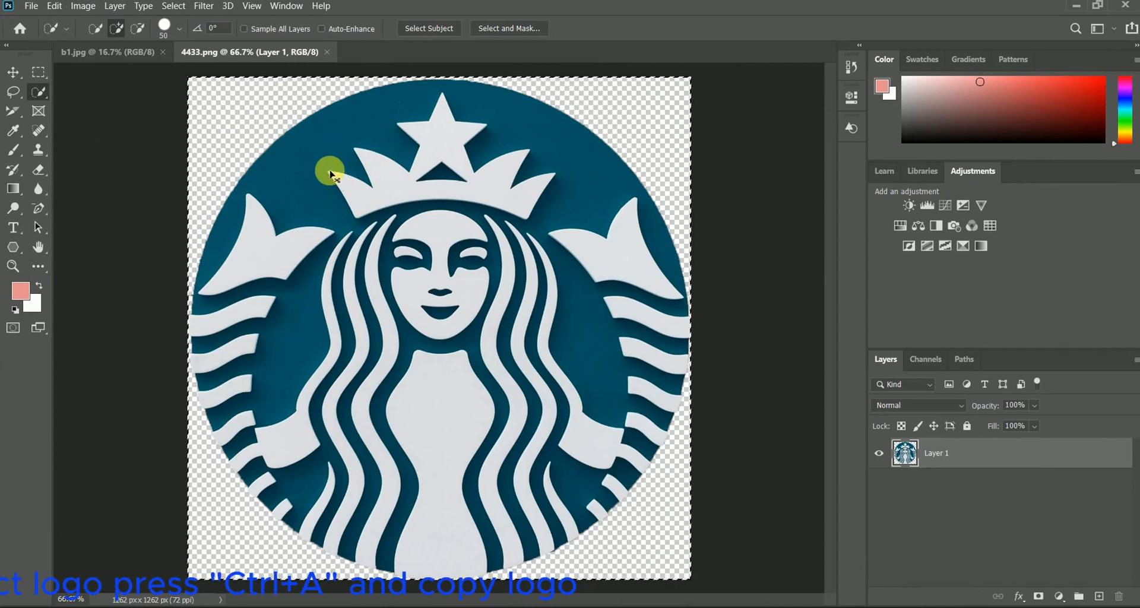
Step: Copy the entire logo image from 4433.png and switch to the b1.jpg document
{"action": "key", "text": "ctrl+a"}
{"action": "left_click", "coordinate": [134, 57]}
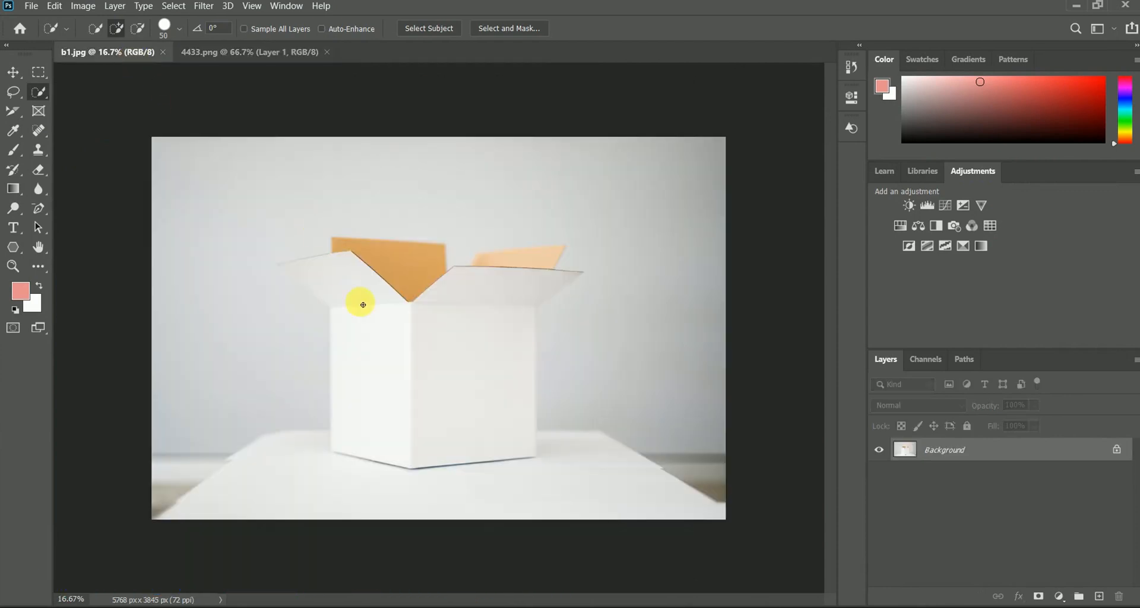
Step: Create a Vanishing Point perspective plane on the four corners of the box's right face
{"action": "left_click", "coordinate": [209, 7]}
{"action": "left_click", "coordinate": [232, 129]}
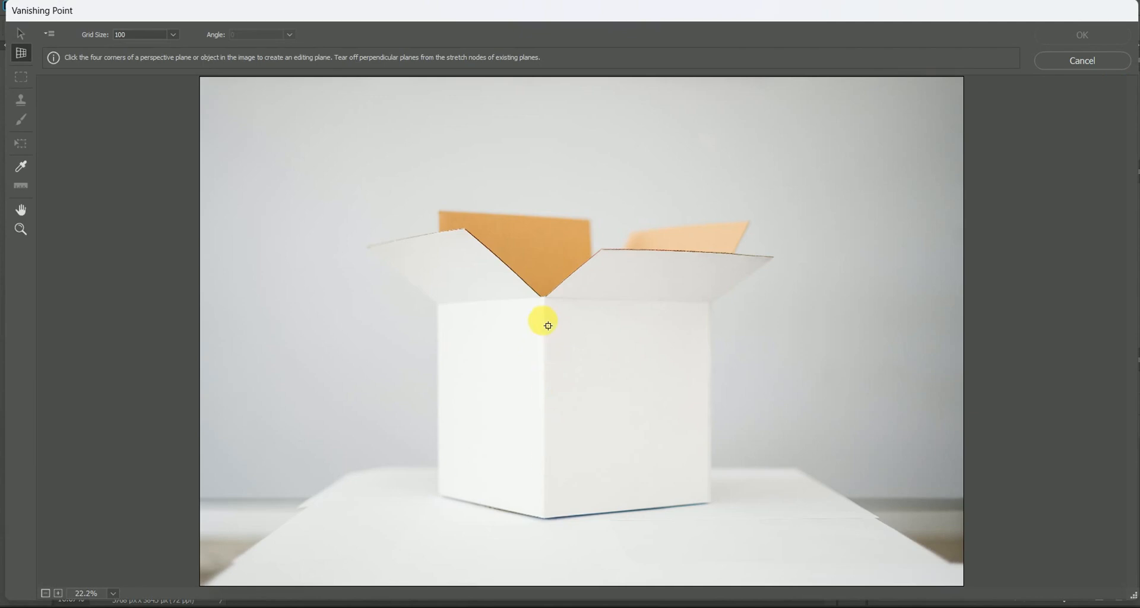
{"action": "left_click", "coordinate": [545, 518]}
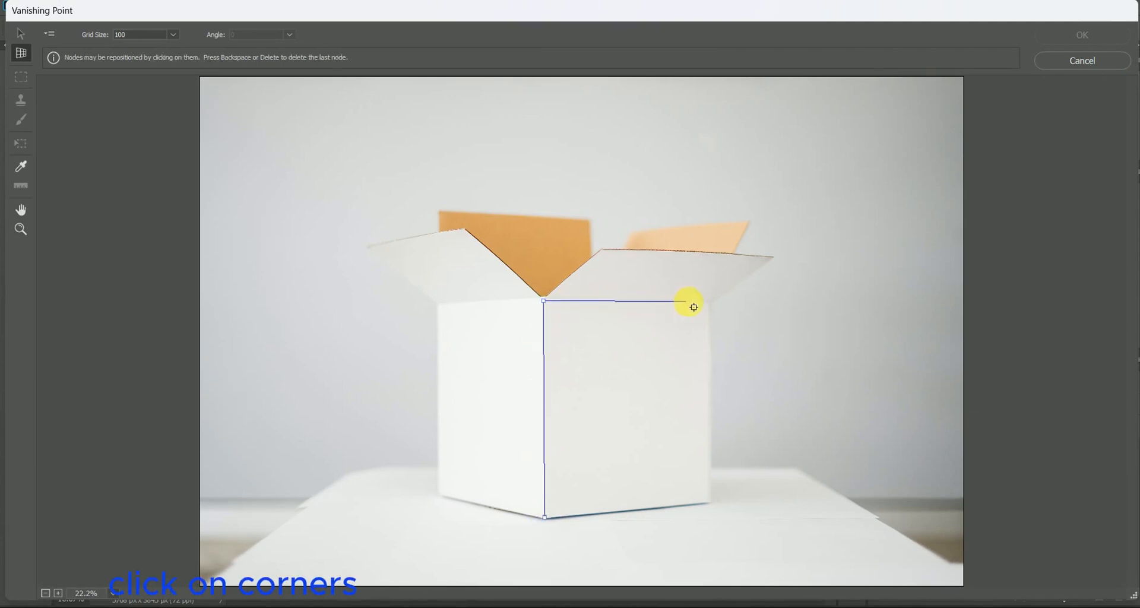
{"action": "left_click", "coordinate": [712, 304]}
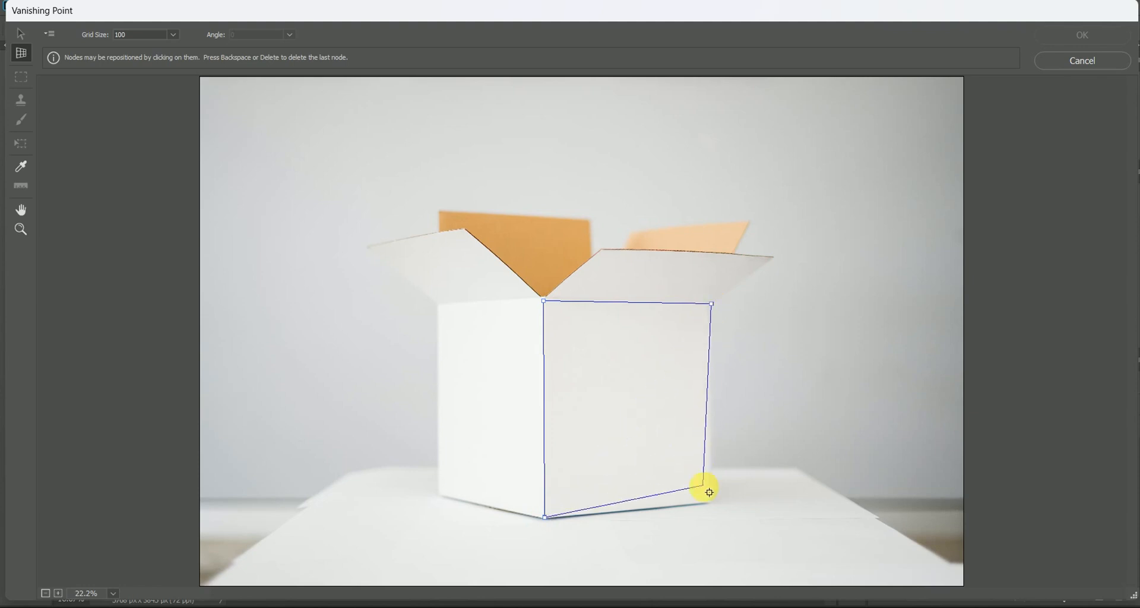
{"action": "left_click", "coordinate": [713, 503]}
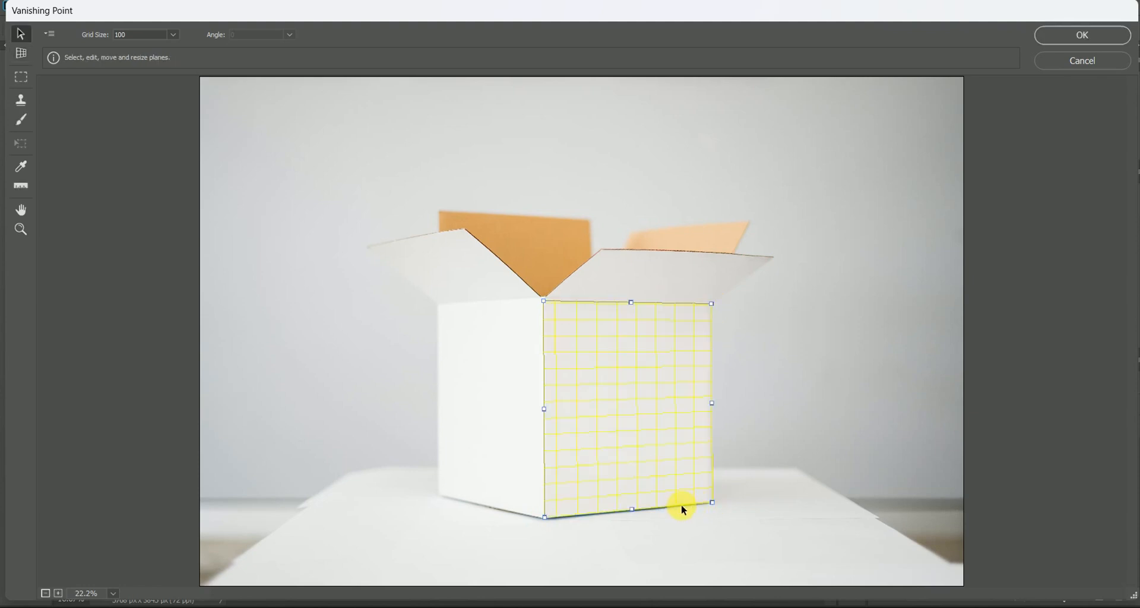
Step: Paste the logo in Vanishing Point, scale it down to fit inside the box's right face, centre it there and apply the filter
{"action": "key", "text": "ctrl+v"}
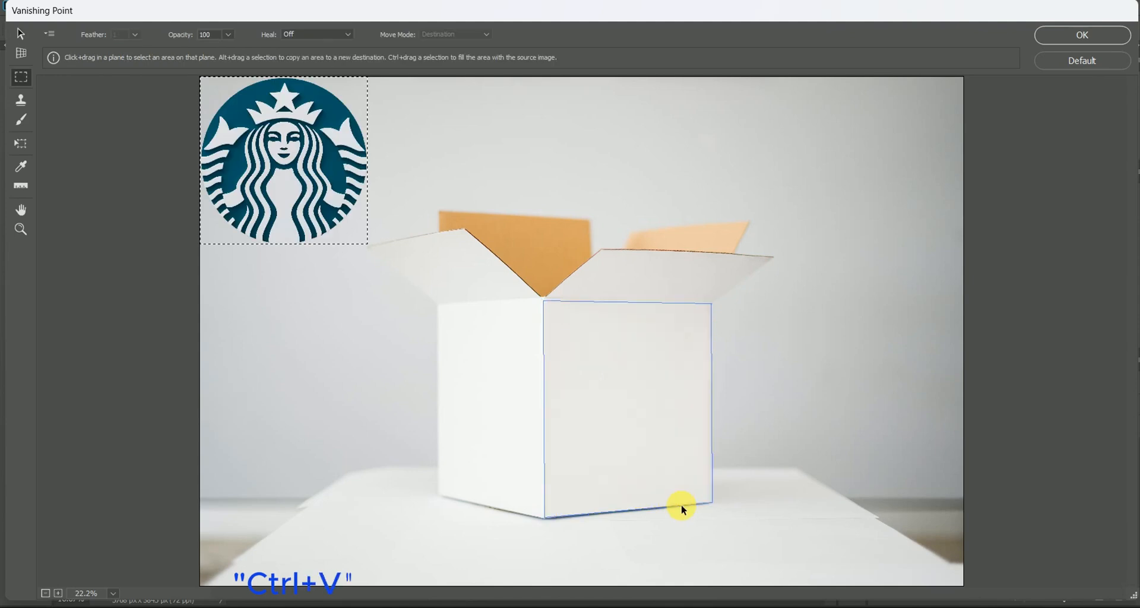
{"action": "key", "text": "ctrl+t"}
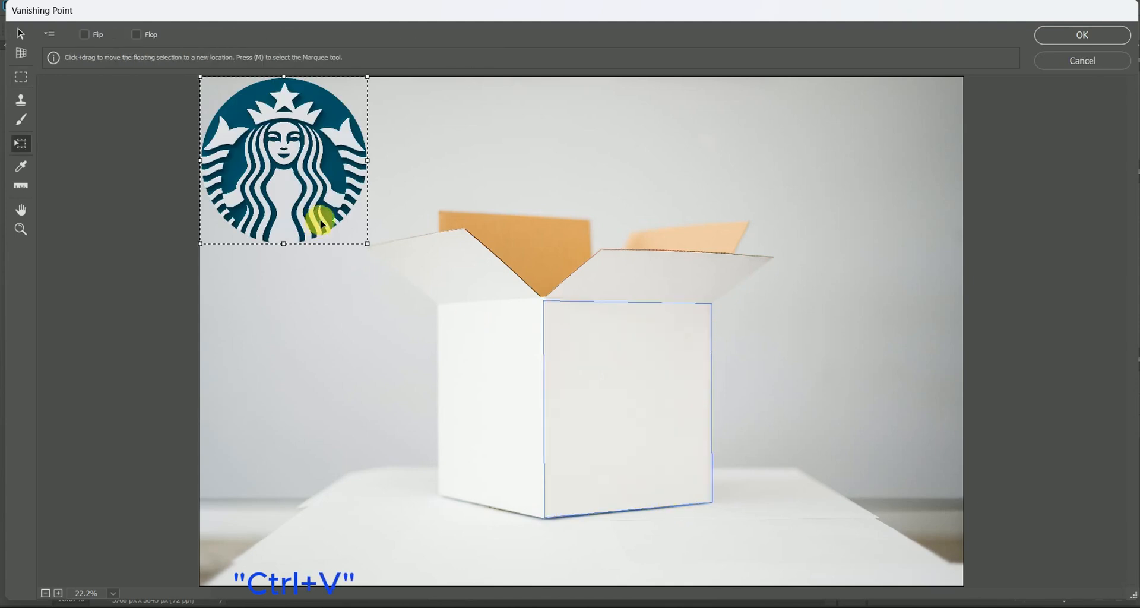
{"action": "left_click_drag", "start_coordinate": [369, 244], "coordinate": [651, 435]}
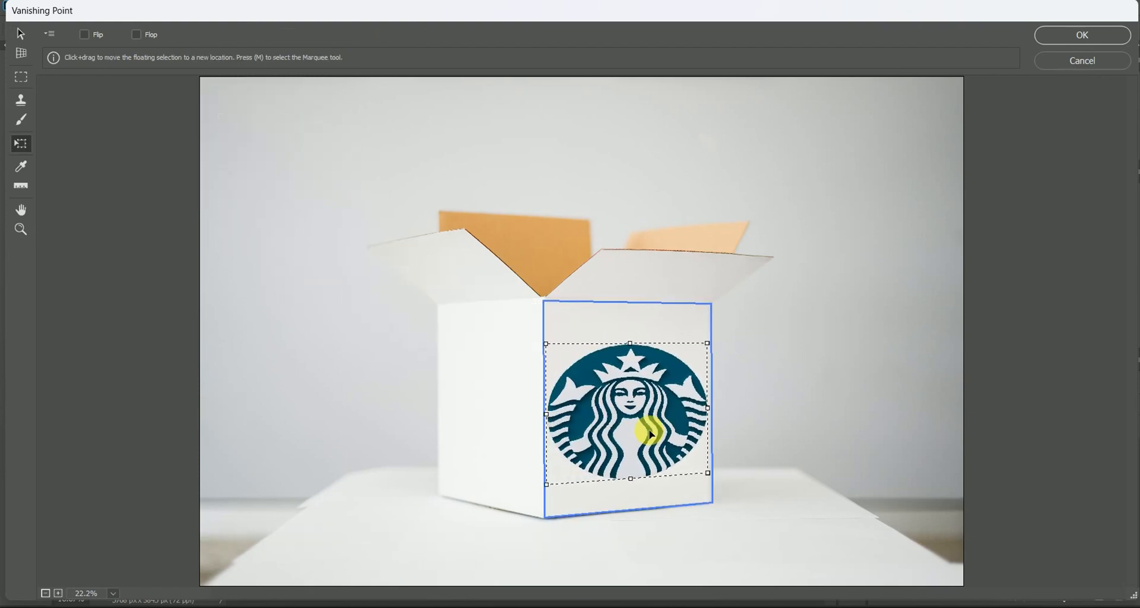
{"action": "left_click_drag", "start_coordinate": [709, 473], "coordinate": [680, 468]}
{"action": "left_click_drag", "start_coordinate": [623, 432], "coordinate": [637, 439]}
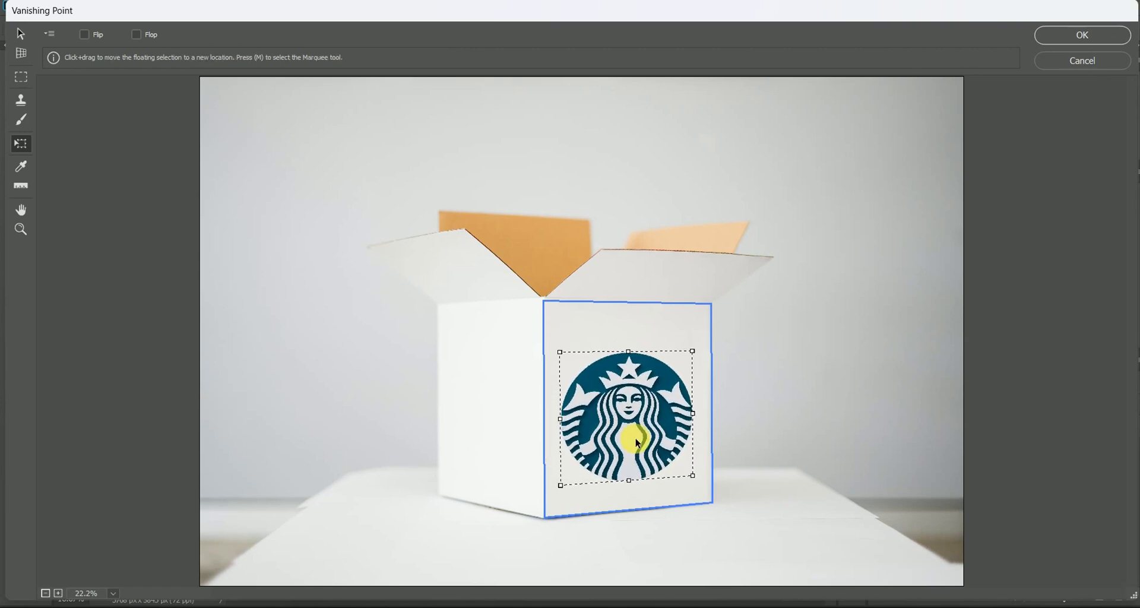
{"action": "left_click", "coordinate": [1072, 38]}
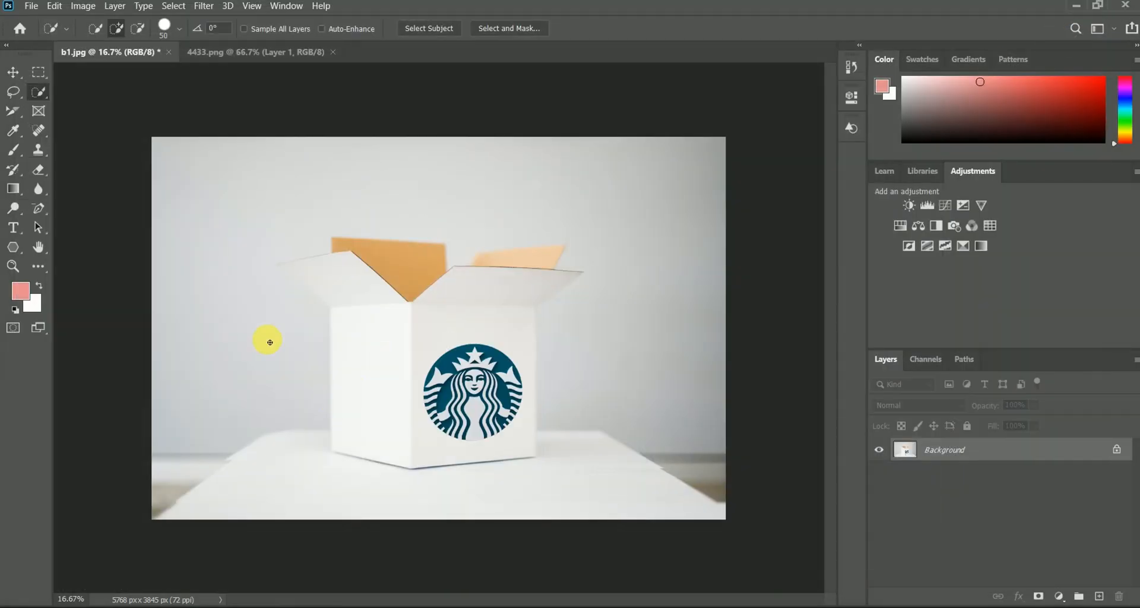
Step: Create a second Vanishing Point perspective plane on the four corners of the box's left face
{"action": "left_click", "coordinate": [203, 6]}
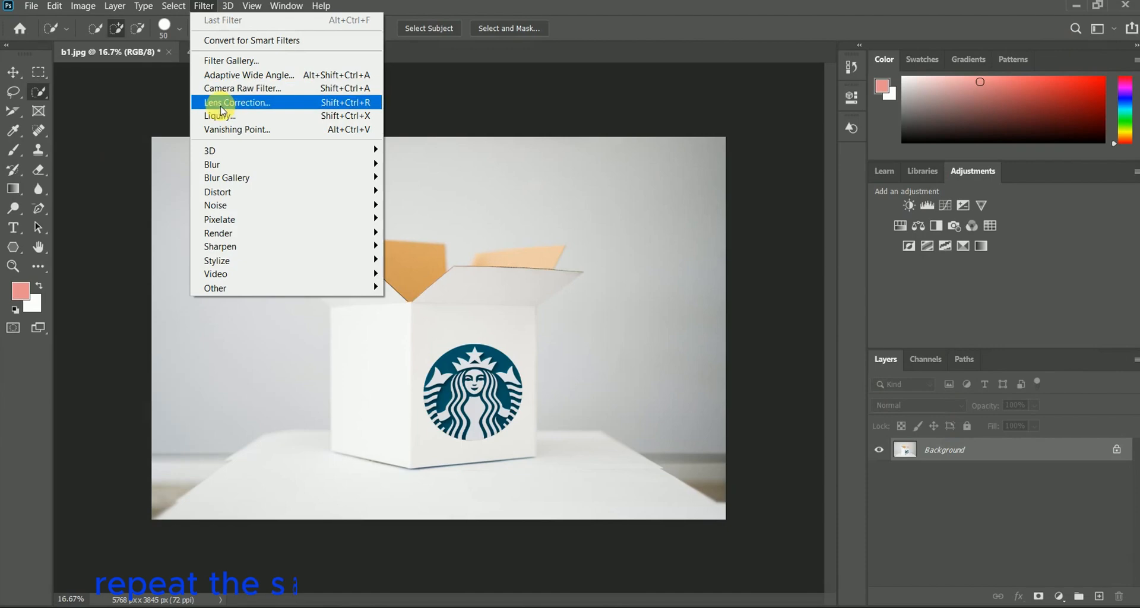
{"action": "left_click", "coordinate": [224, 129]}
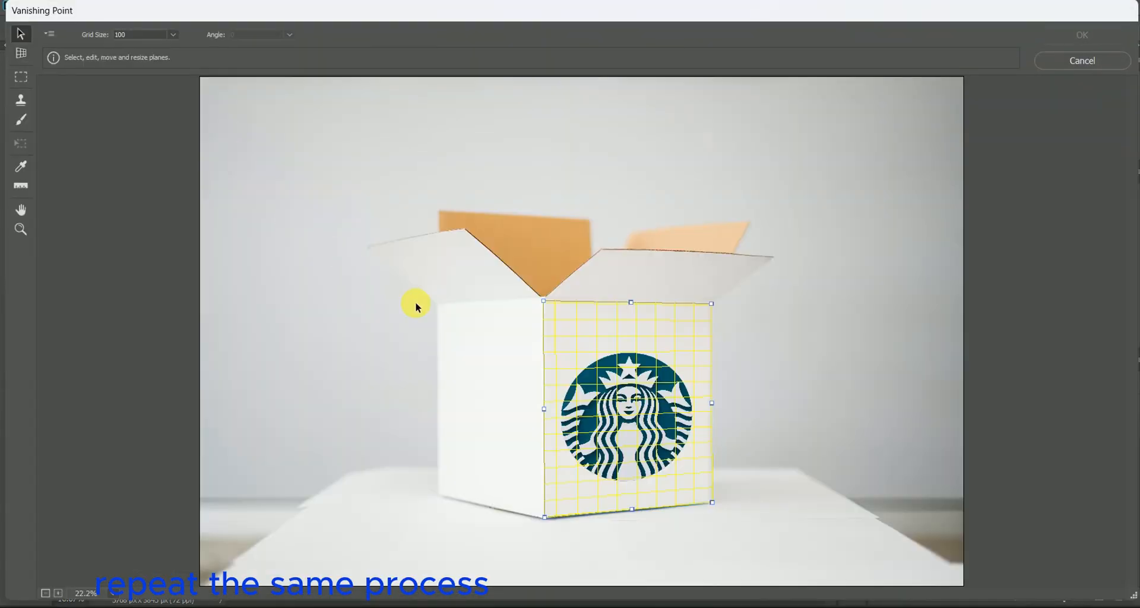
{"action": "left_click", "coordinate": [21, 53]}
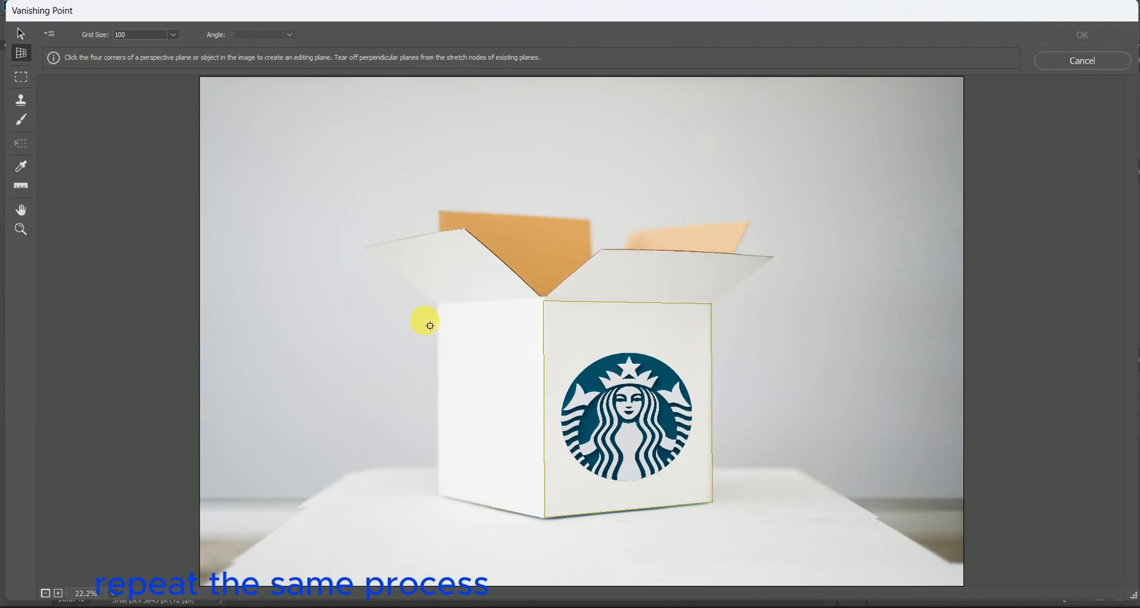
{"action": "left_click", "coordinate": [439, 306]}
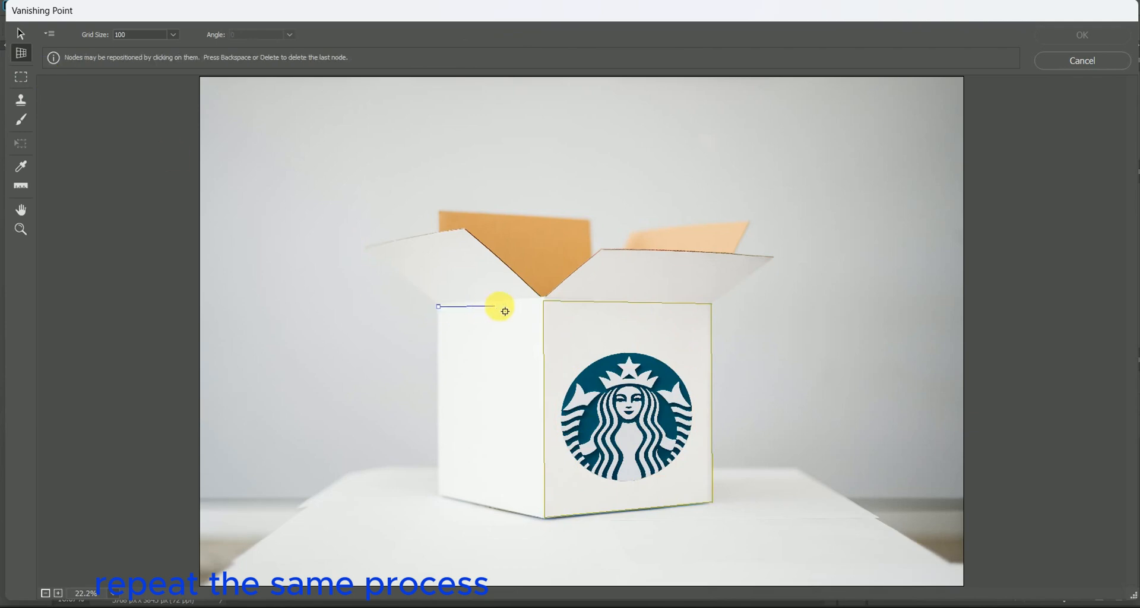
{"action": "left_click", "coordinate": [542, 301]}
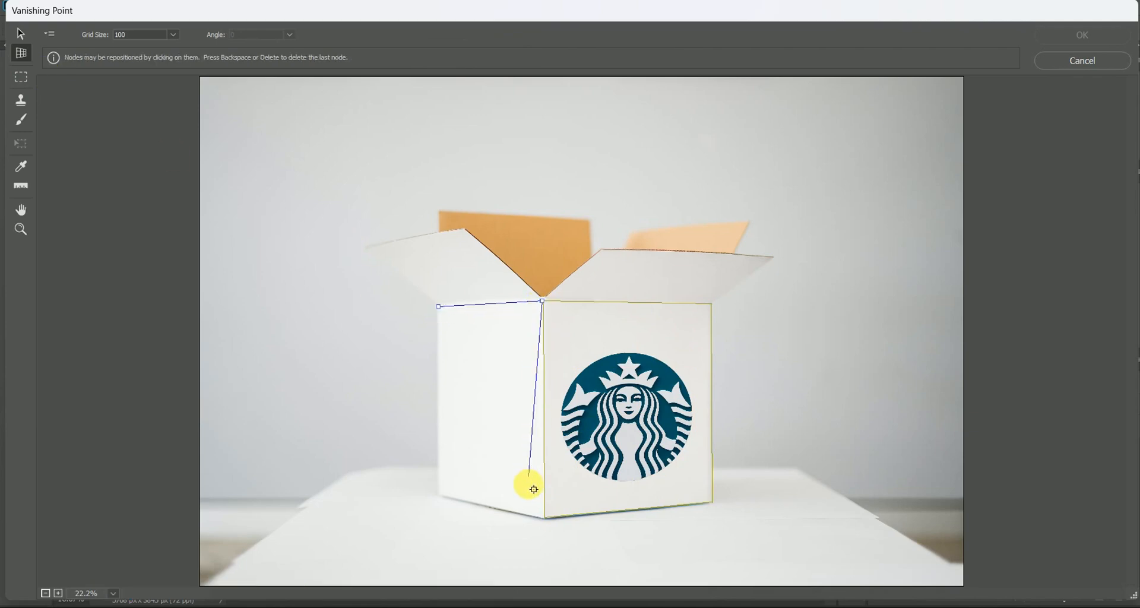
{"action": "left_click", "coordinate": [544, 516]}
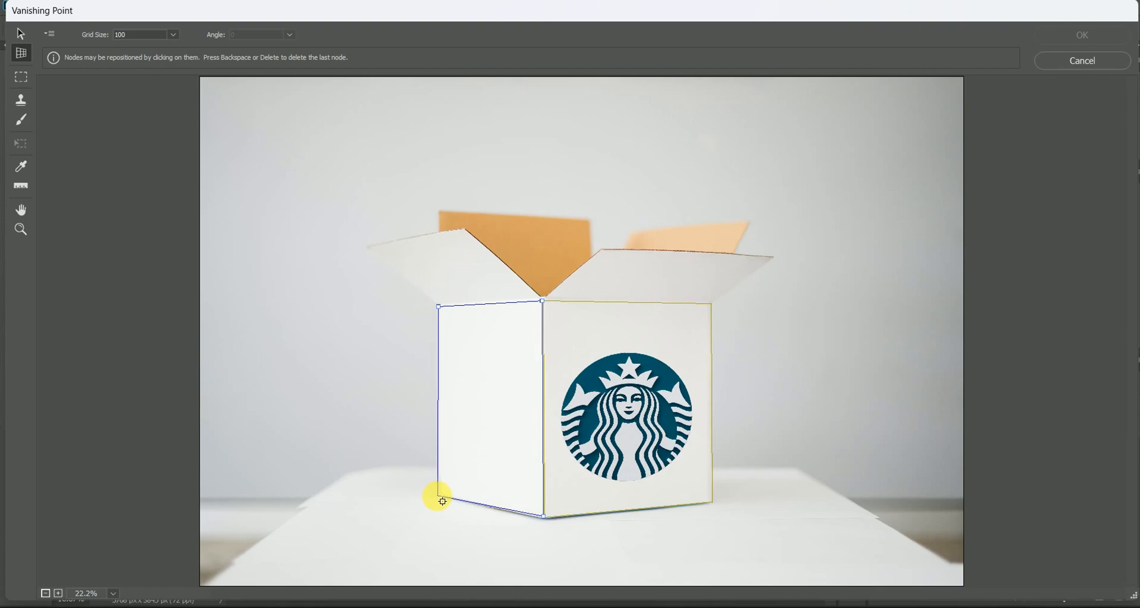
{"action": "left_click", "coordinate": [438, 495]}
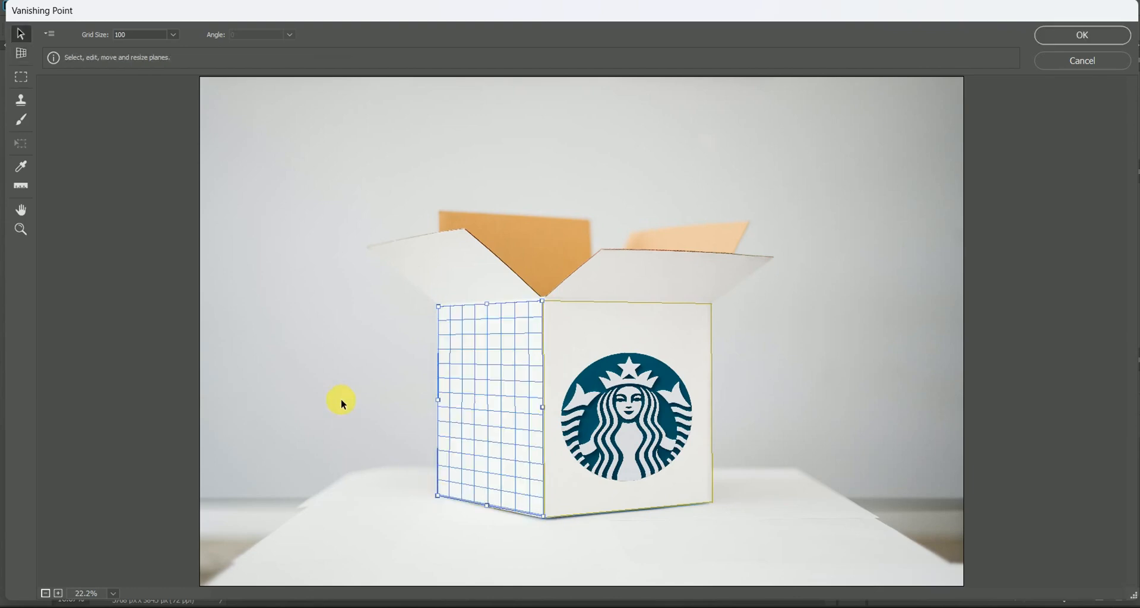
Step: Paste the logo in Vanishing Point, scale it down, place it on the box's left face and apply the filter
{"action": "key", "text": "ctrl+v"}
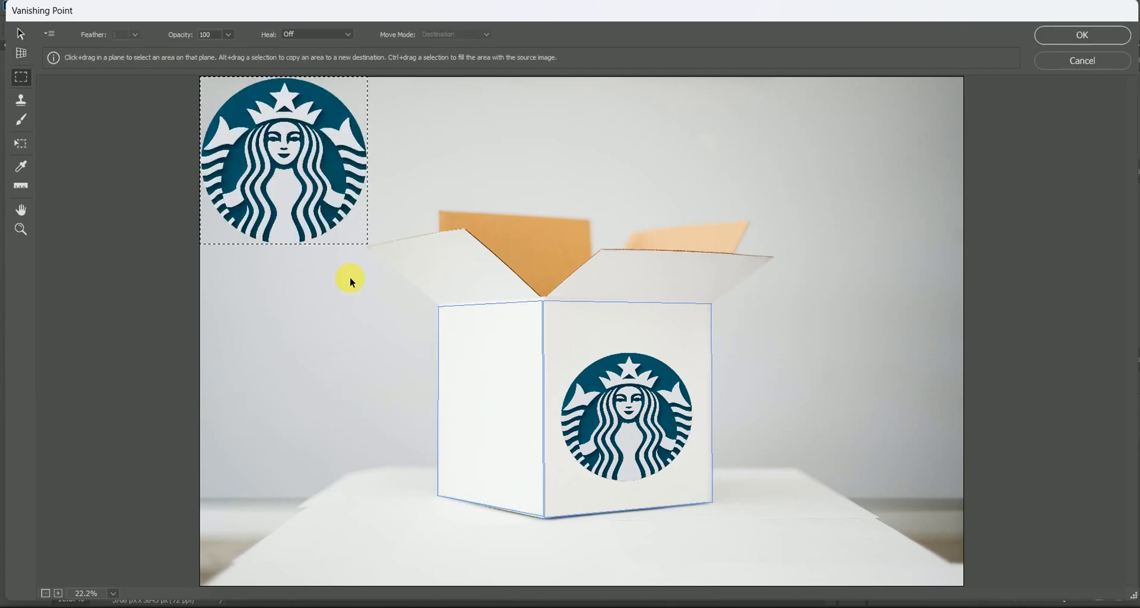
{"action": "key", "text": "t"}
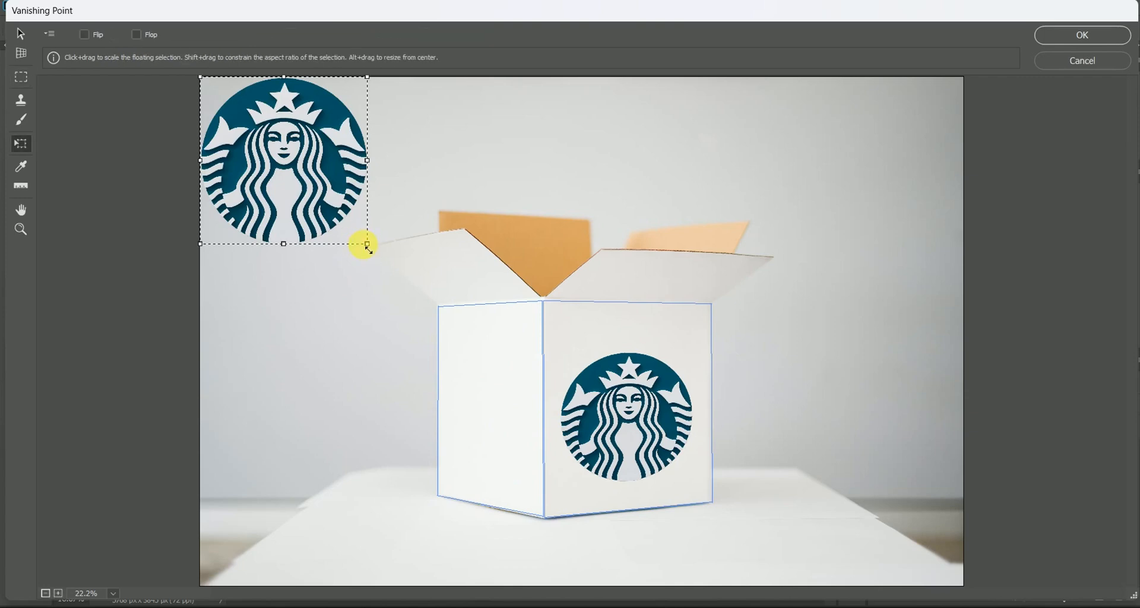
{"action": "left_click_drag", "start_coordinate": [369, 245], "coordinate": [301, 191]}
{"action": "left_click_drag", "start_coordinate": [278, 154], "coordinate": [500, 423]}
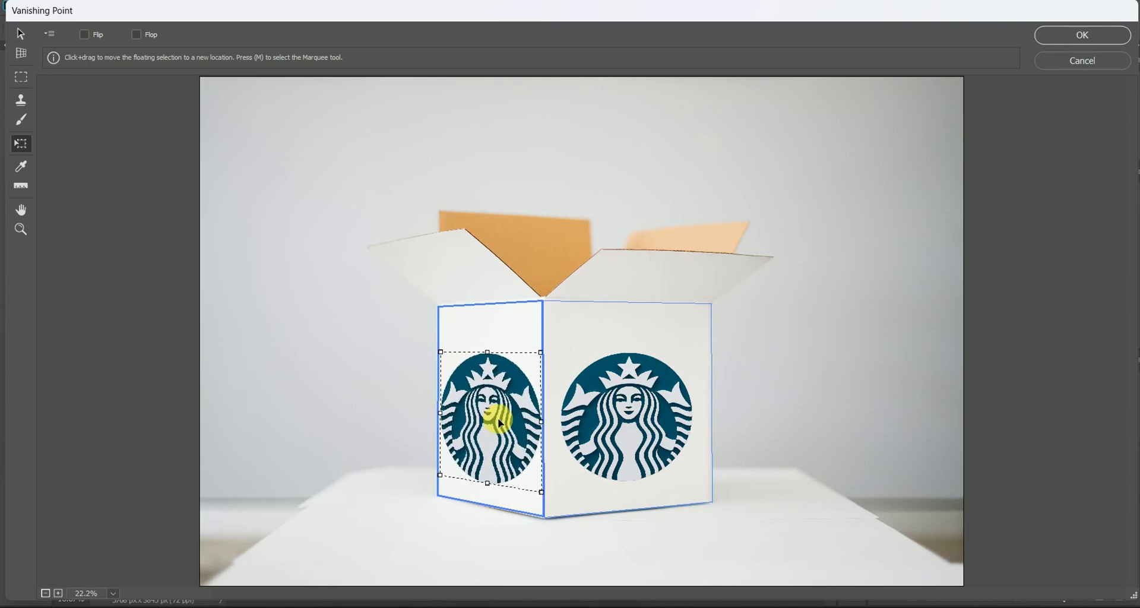
{"action": "left_click", "coordinate": [1066, 36]}
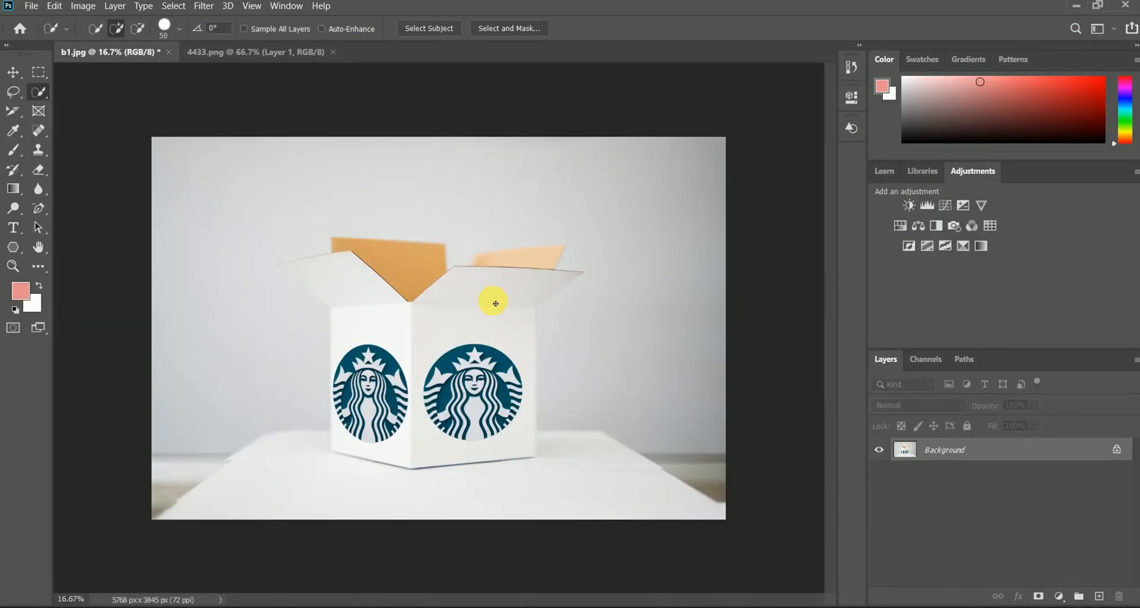
Step: Reopen Vanishing Point and create a perspective plane on the four corners of the box's left open flap
{"action": "left_click", "coordinate": [204, 5]}
{"action": "left_click", "coordinate": [226, 129]}
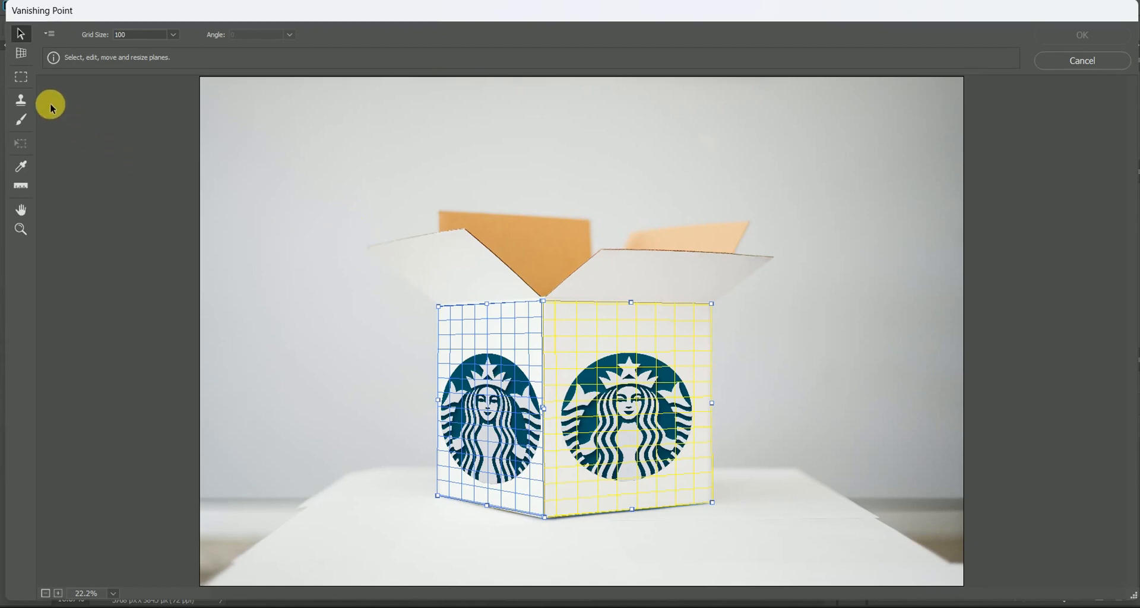
{"action": "left_click", "coordinate": [18, 96]}
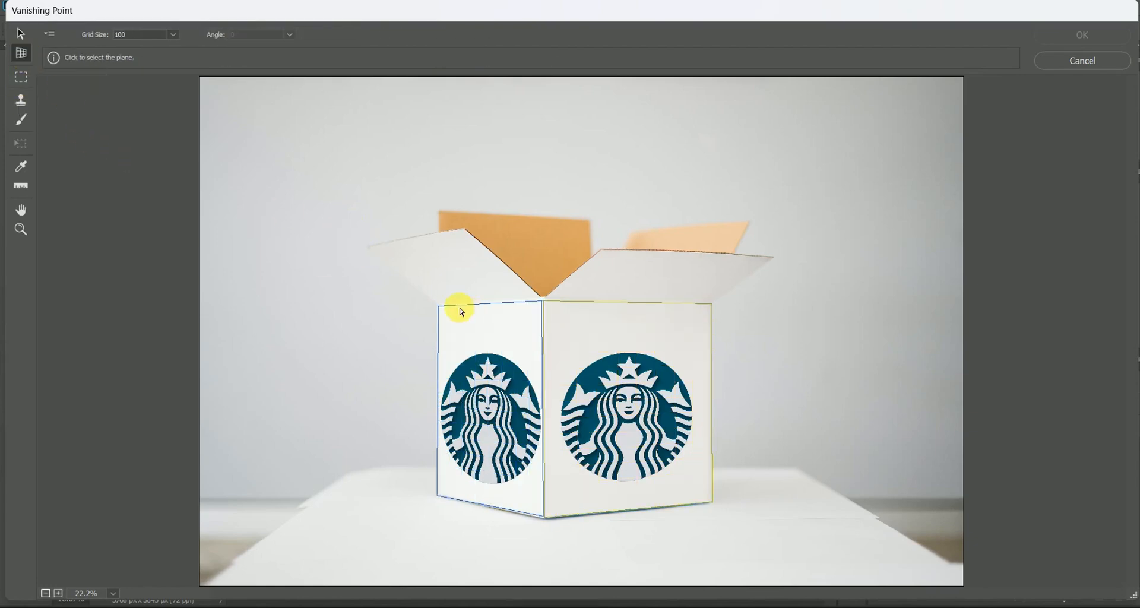
{"action": "left_click", "coordinate": [370, 250]}
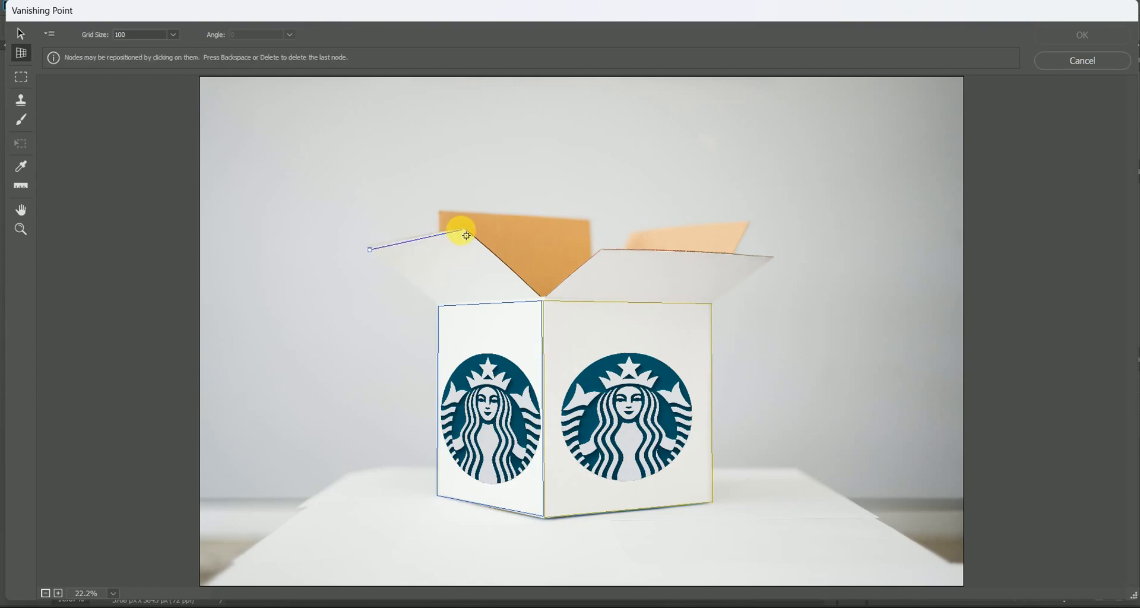
{"action": "left_click", "coordinate": [542, 300]}
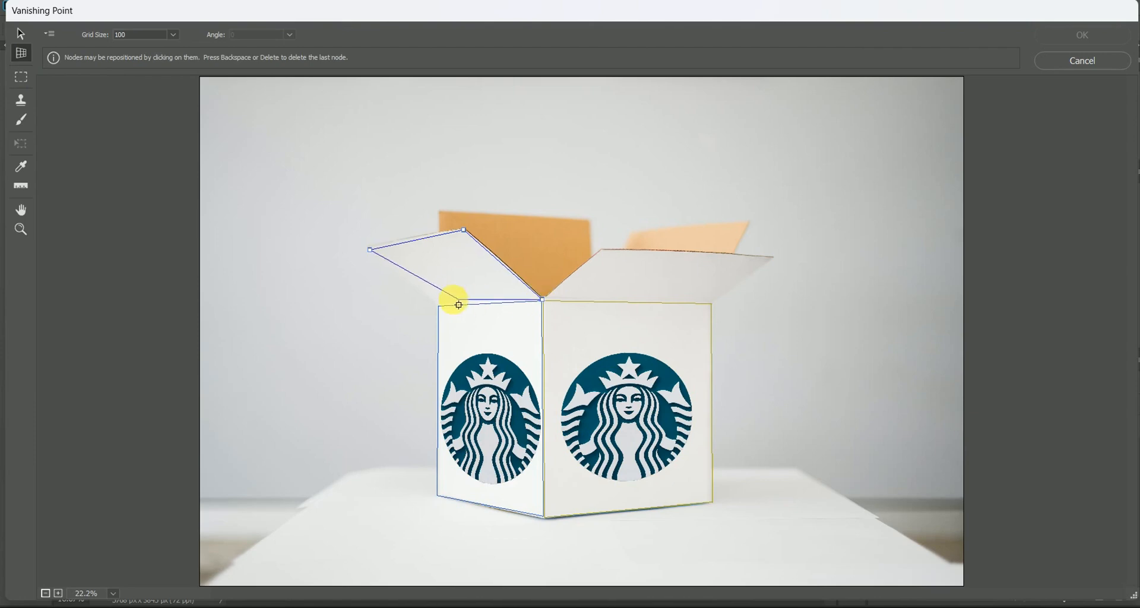
{"action": "left_click", "coordinate": [438, 307]}
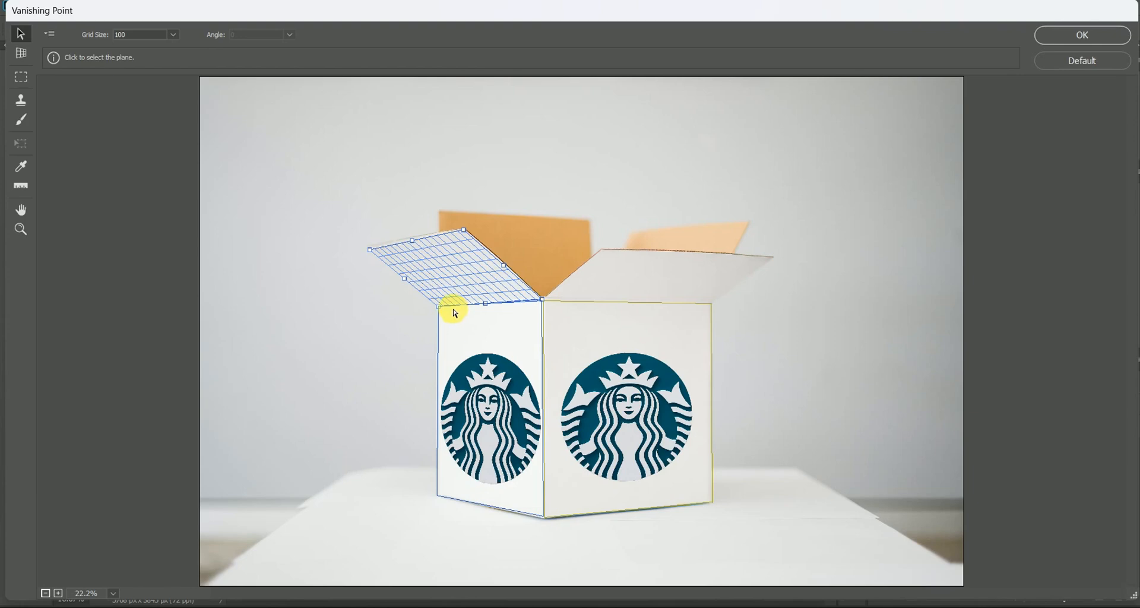
Step: Paste the logo, scale it down to fit inside the left flap's plane and apply the Vanishing Point filter
{"action": "key", "text": "ctrl+v"}
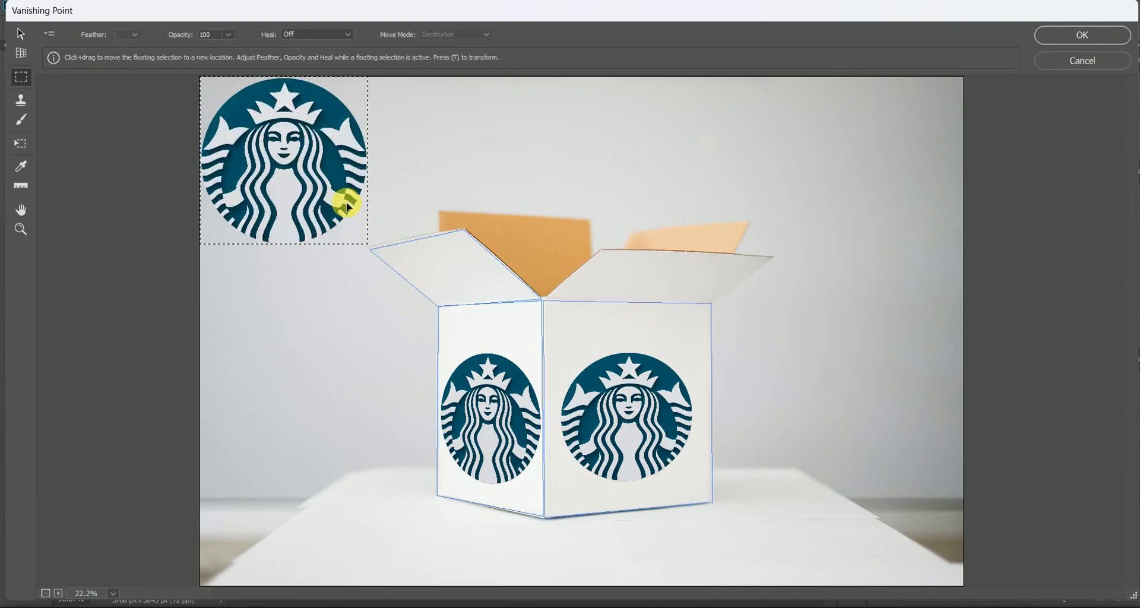
{"action": "key", "text": "t"}
{"action": "left_click_drag", "start_coordinate": [367, 244], "coordinate": [480, 285]}
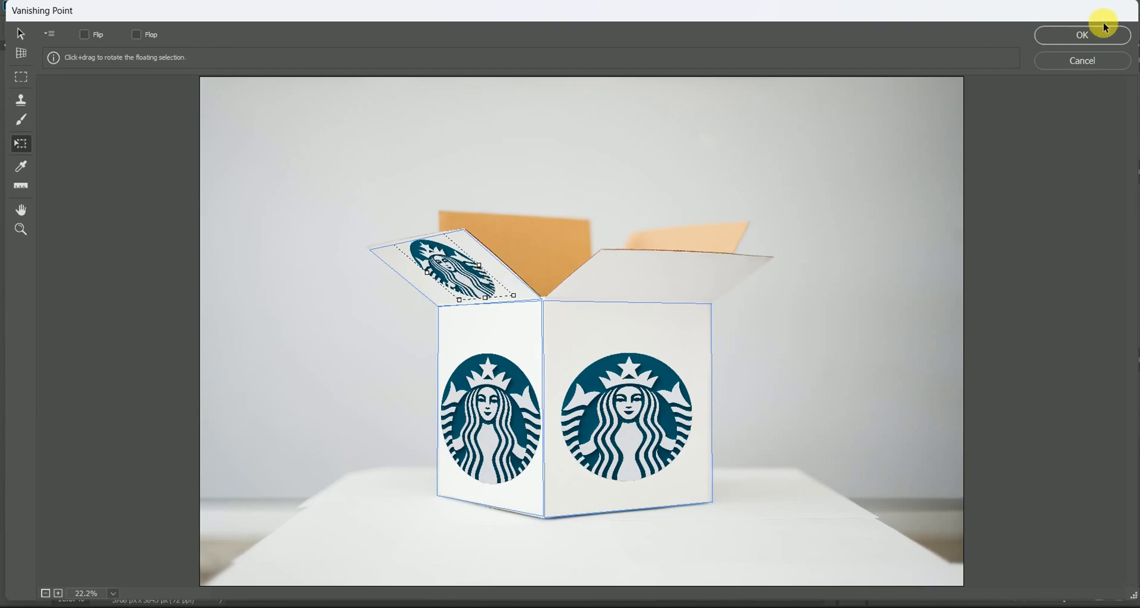
{"action": "key", "text": "Return"}
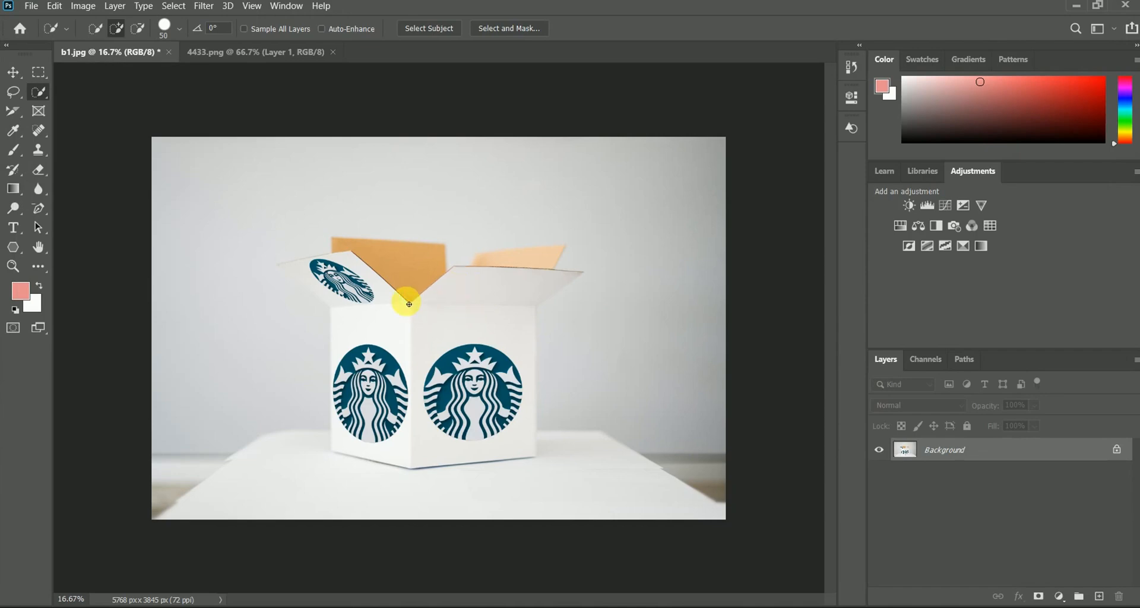
Step: Reopen Vanishing Point and create a perspective plane on the four corners of the box's right open flap
{"action": "left_click", "coordinate": [203, 7]}
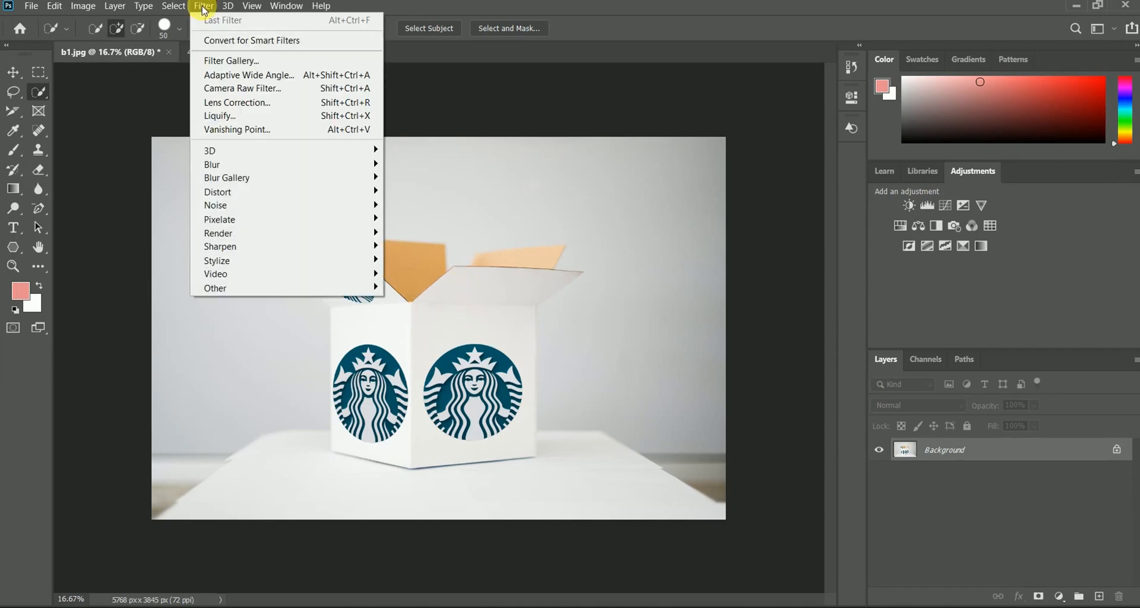
{"action": "left_click", "coordinate": [224, 137]}
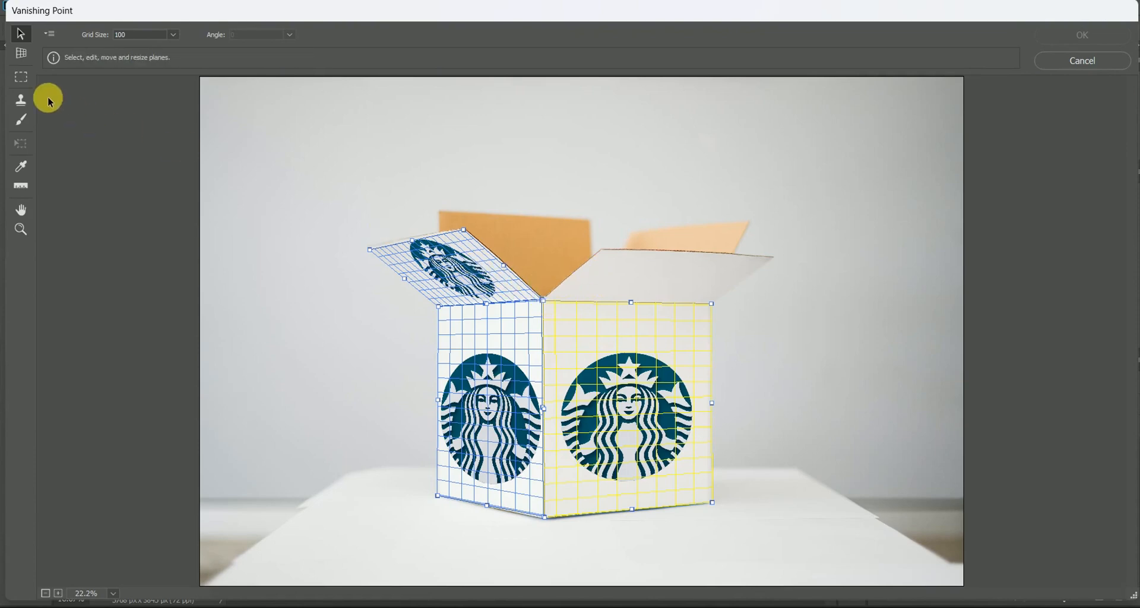
{"action": "left_click", "coordinate": [21, 53]}
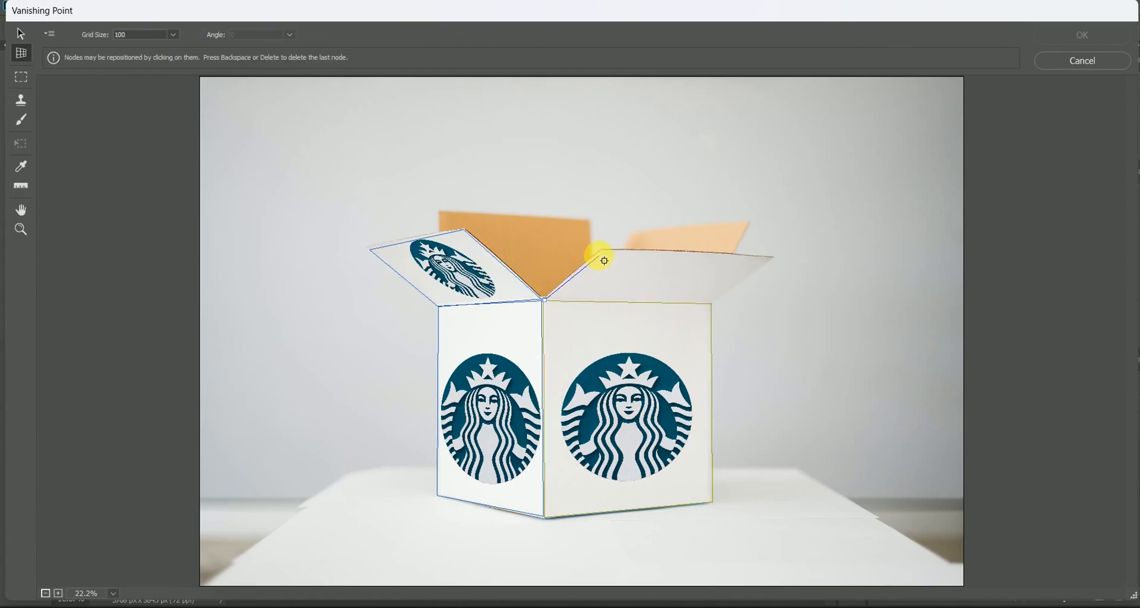
{"action": "left_click", "coordinate": [775, 257]}
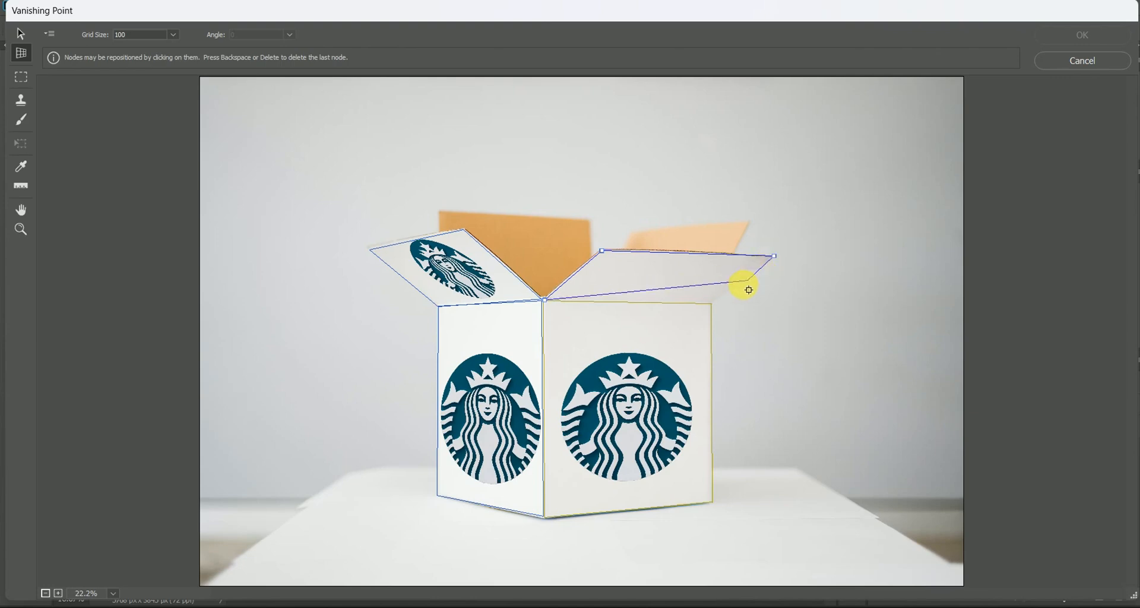
{"action": "left_click", "coordinate": [712, 305]}
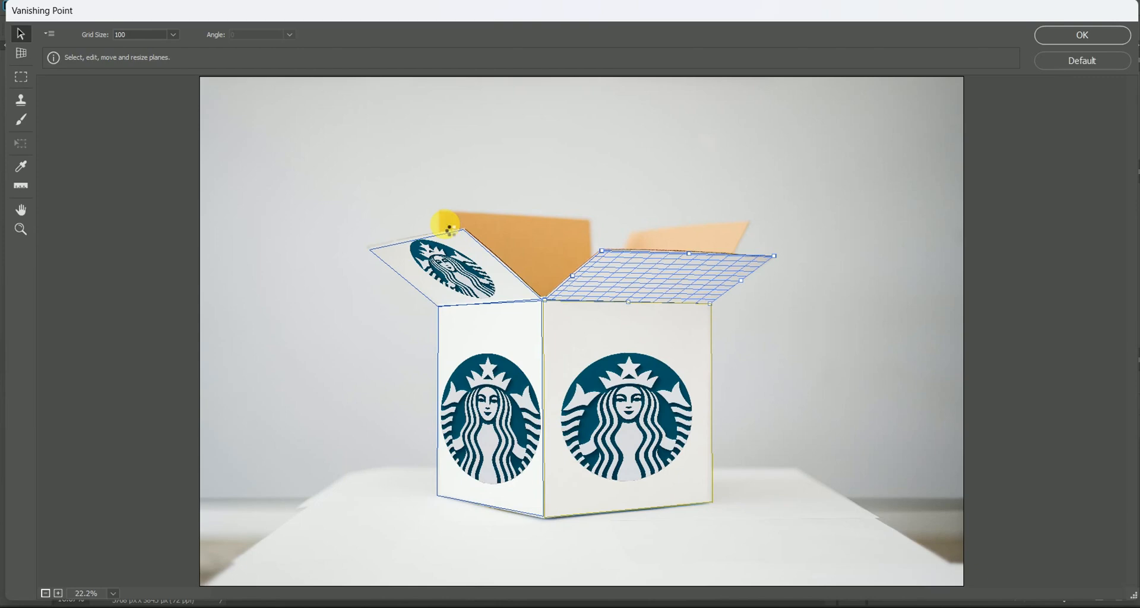
Step: Paste the logo, fit it within the right flap's plane, centre it there and apply the Vanishing Point filter
{"action": "key", "text": "ctrl+v"}
{"action": "key", "text": "t"}
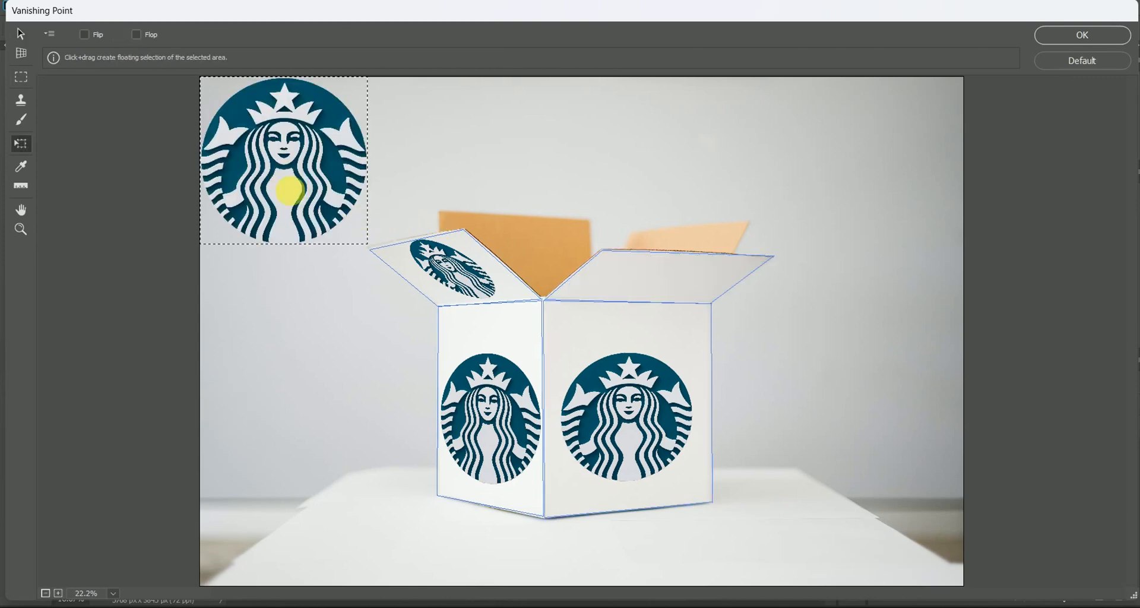
{"action": "left_click_drag", "start_coordinate": [367, 244], "coordinate": [667, 281]}
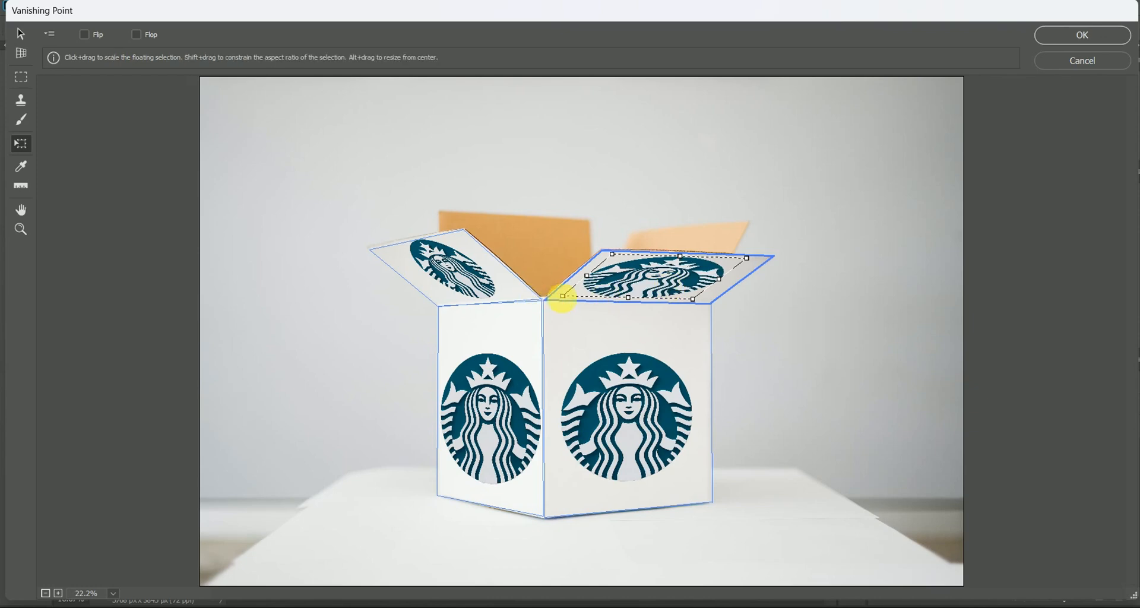
{"action": "left_click_drag", "start_coordinate": [569, 300], "coordinate": [622, 257]}
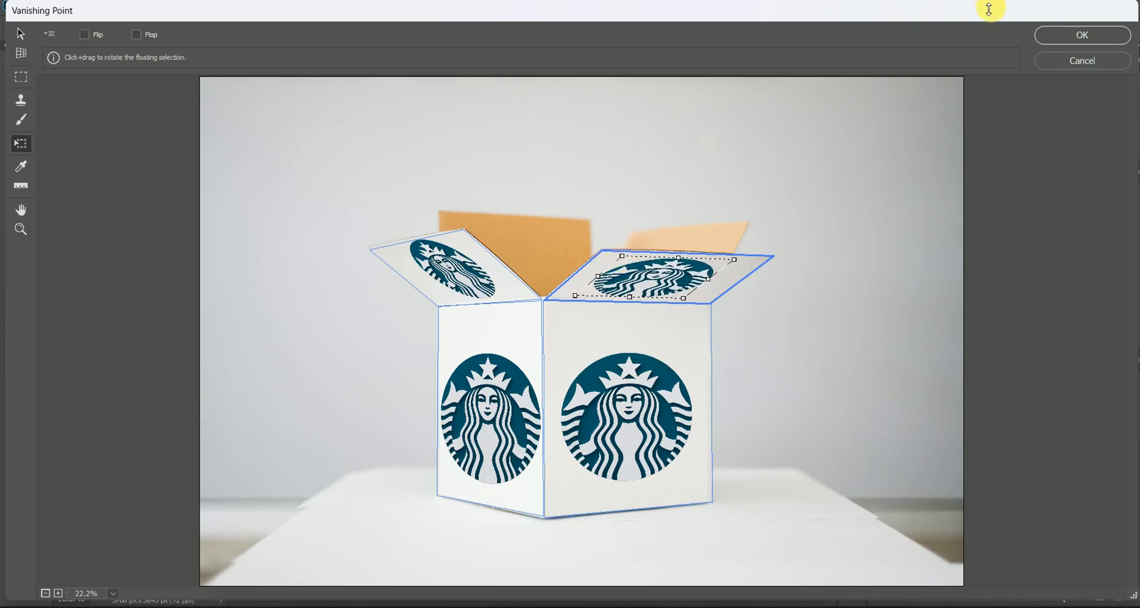
{"action": "left_click", "coordinate": [1064, 35]}
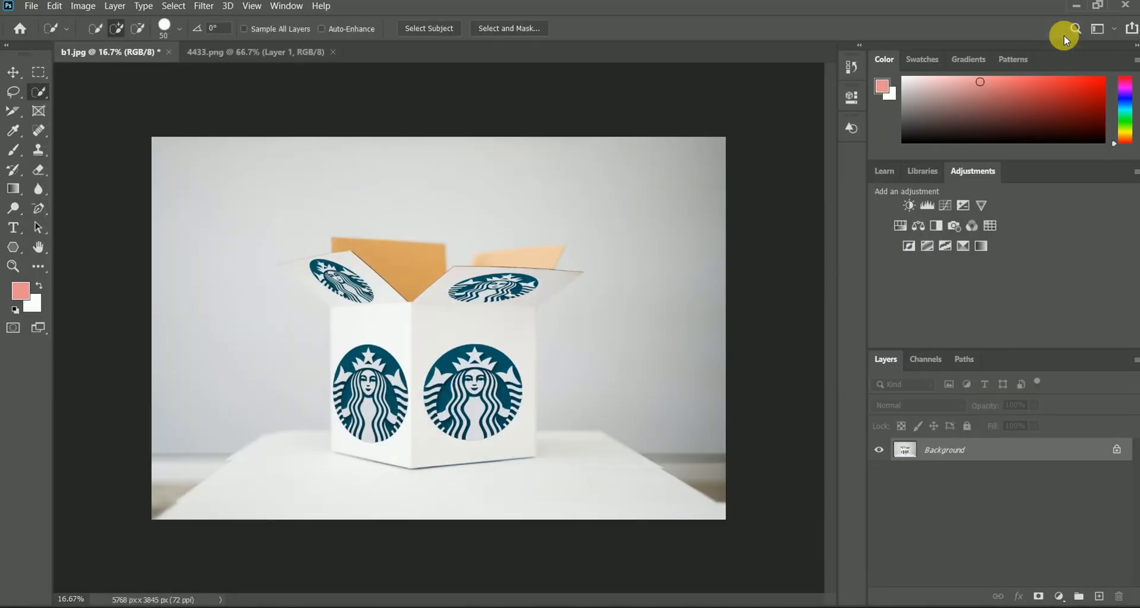